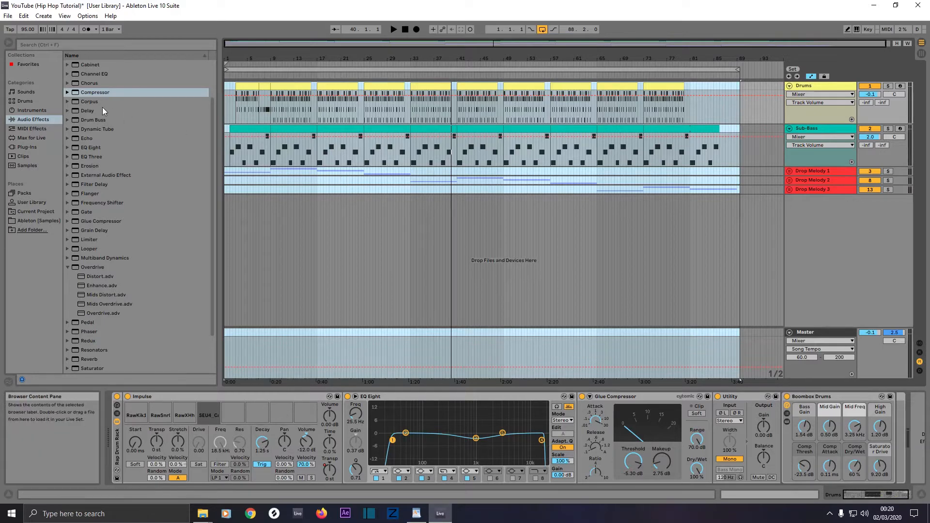
Load the iZotope Ozone 9 VST plug-in onto the Master track
left_click(24, 147)
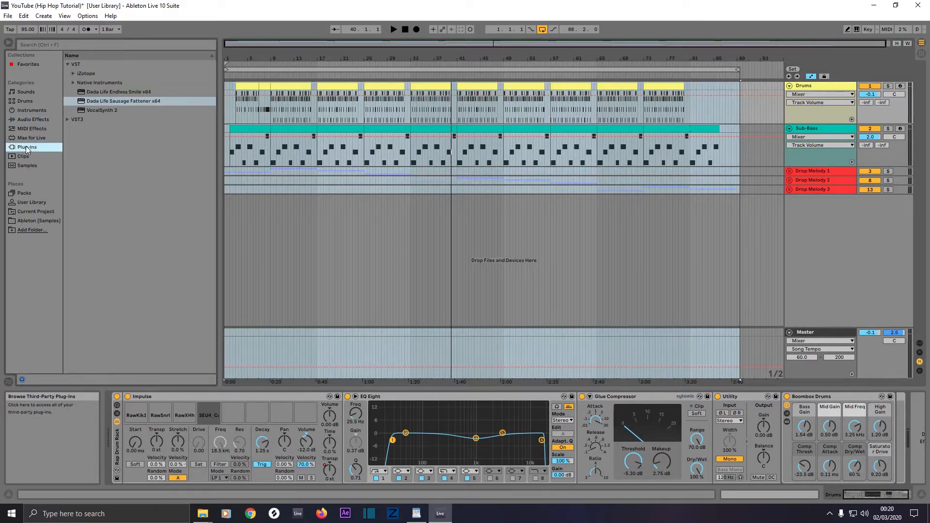
left_click(73, 74)
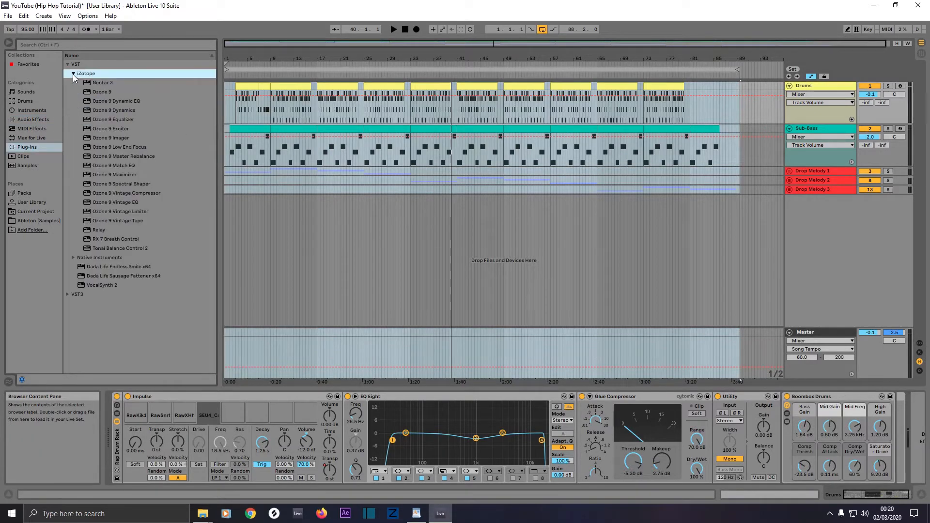
left_click(97, 92)
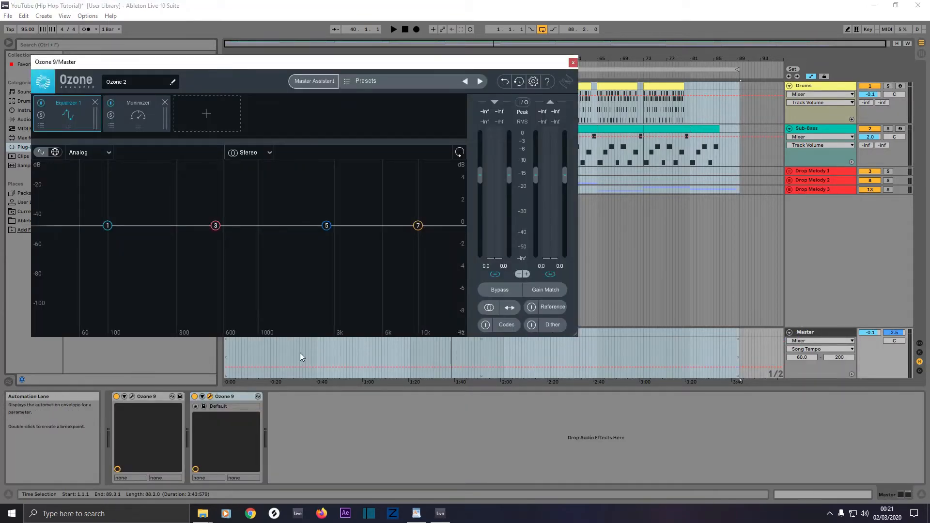
Delete the first of the two Ozone 9 devices on the Master track, keeping the remaining device's window open
left_click(150, 397)
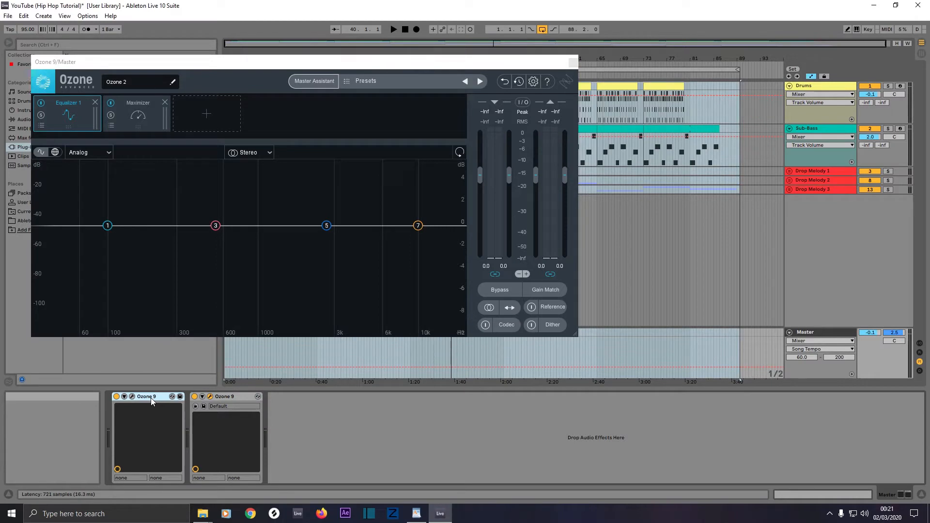
key("Delete")
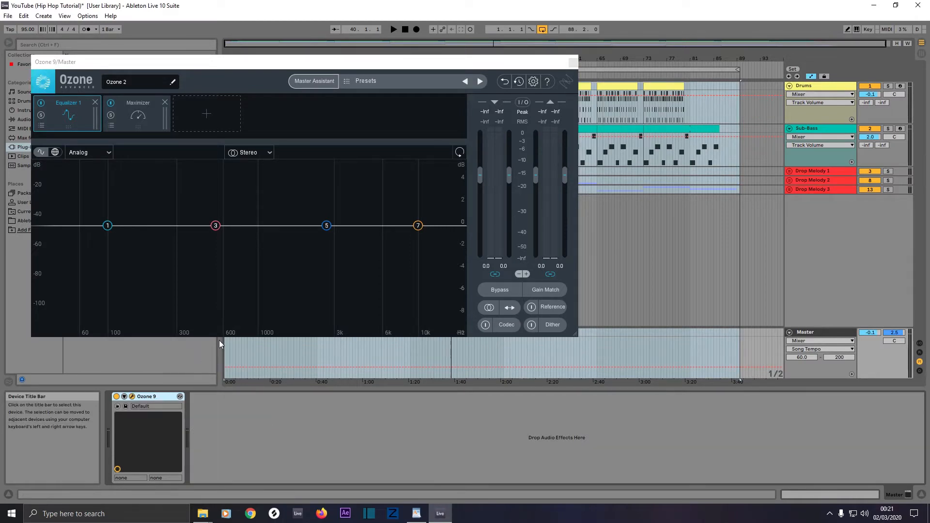
left_click(132, 398)
left_click(132, 397)
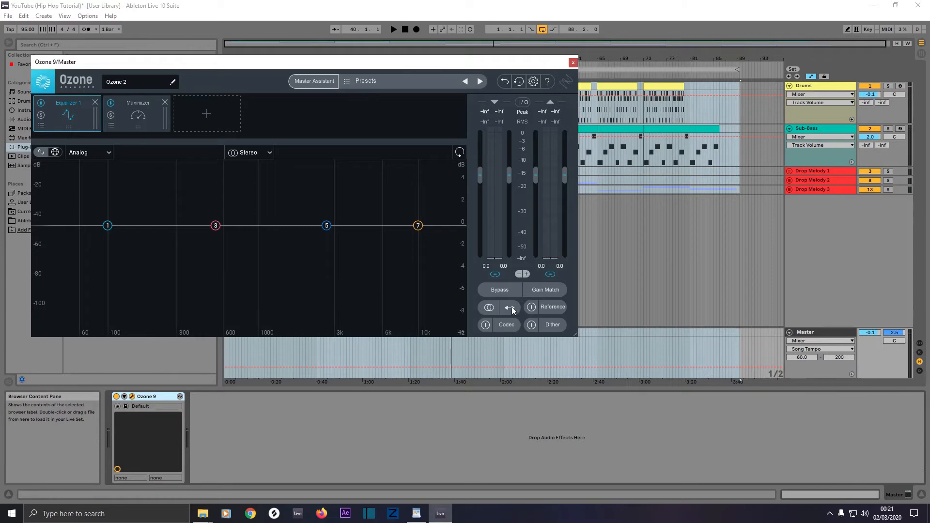
Add "Dr. Dre - 2001 - 21 - Bang Bang" from the Downloads folder as Ozone's reference track and select its full length
left_click(552, 309)
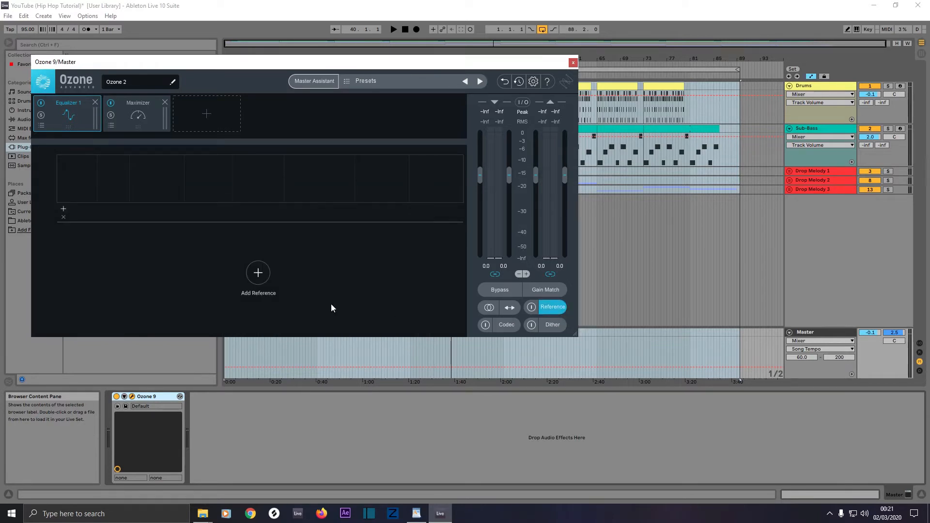
left_click(259, 273)
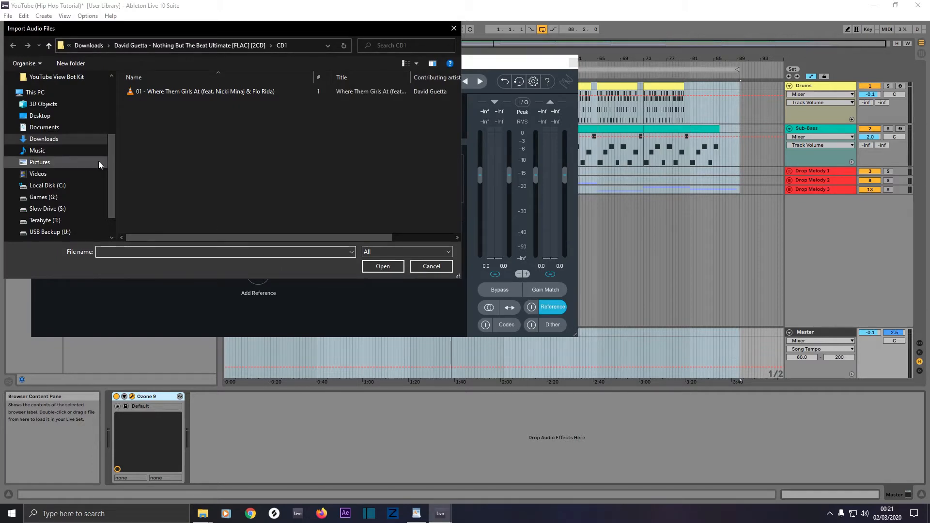
left_click(44, 142)
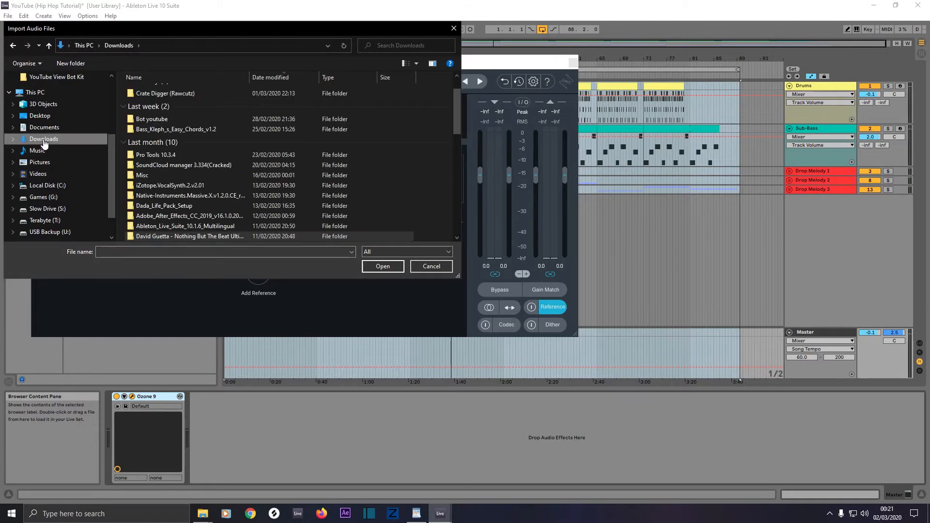
scroll(164, 164, "up", 2)
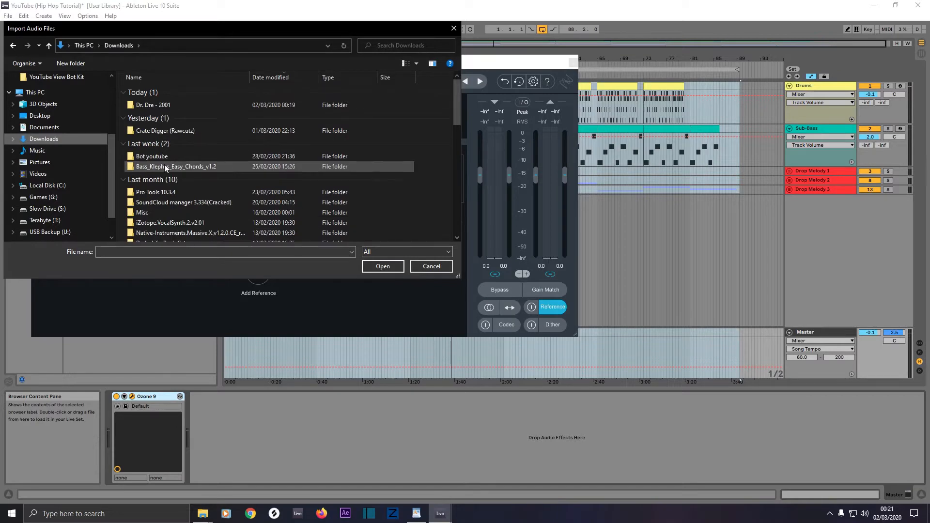
double_click(138, 107)
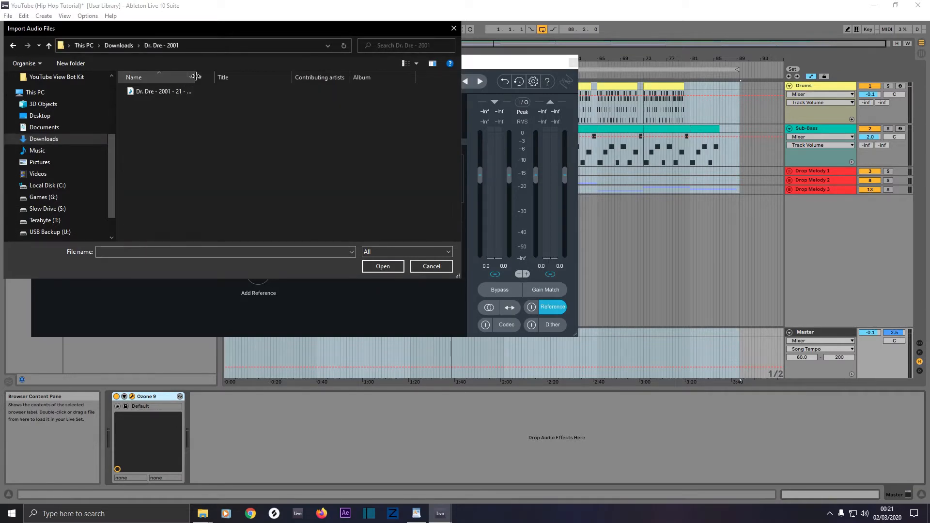
left_click_drag(188, 78, 280, 81)
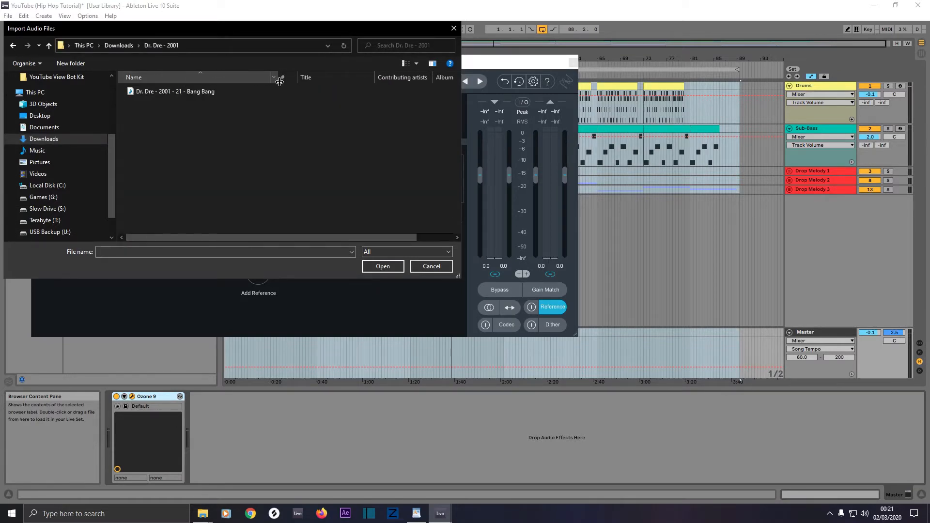
double_click(178, 92)
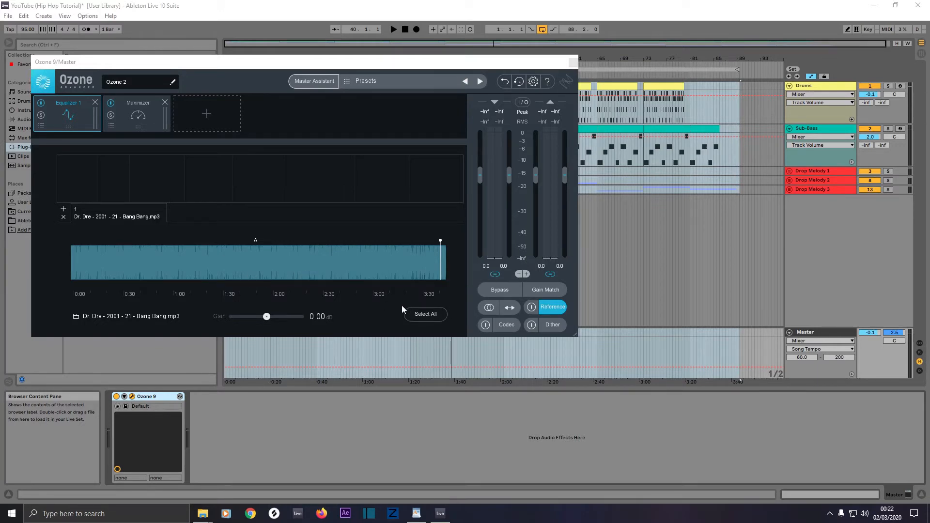
left_click(418, 314)
Set up the Master Assistant with Modern modules, the Bang Bang reference for loudness and EQ, and CD as the destination
left_click(312, 82)
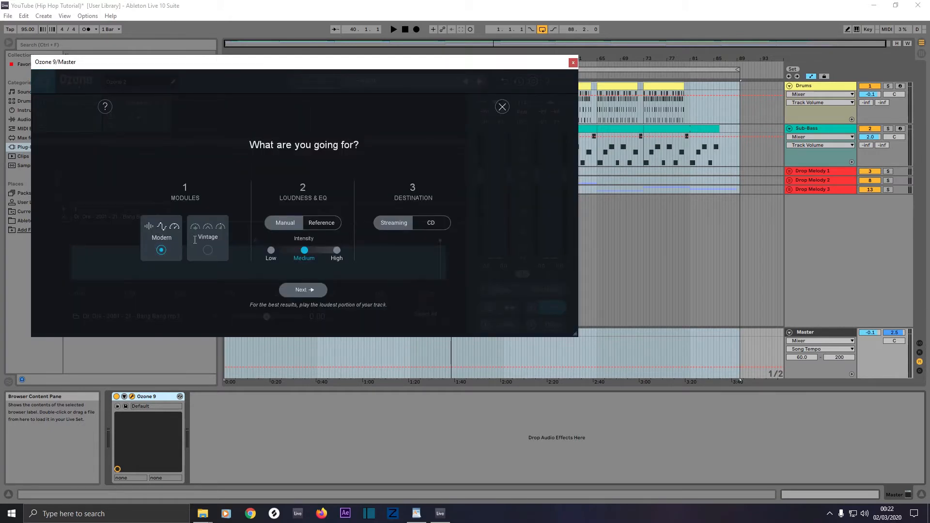
left_click(320, 224)
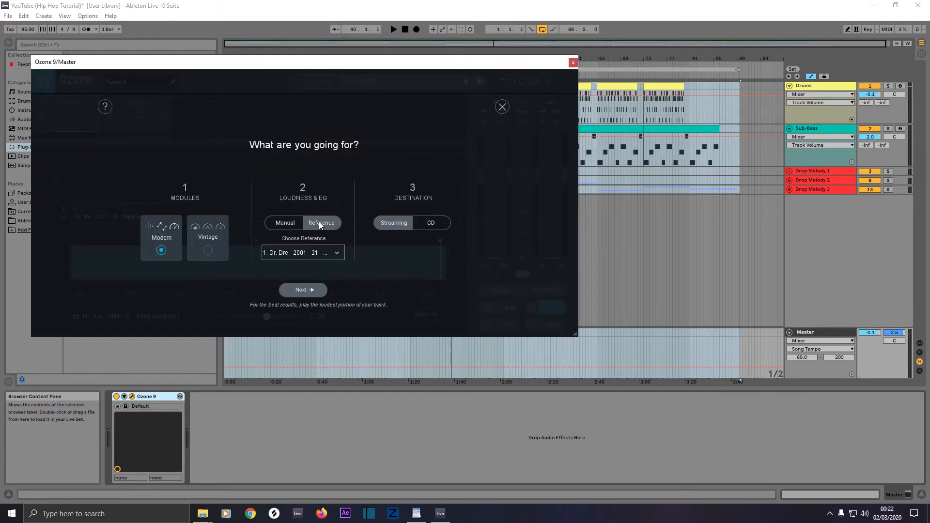
left_click(299, 252)
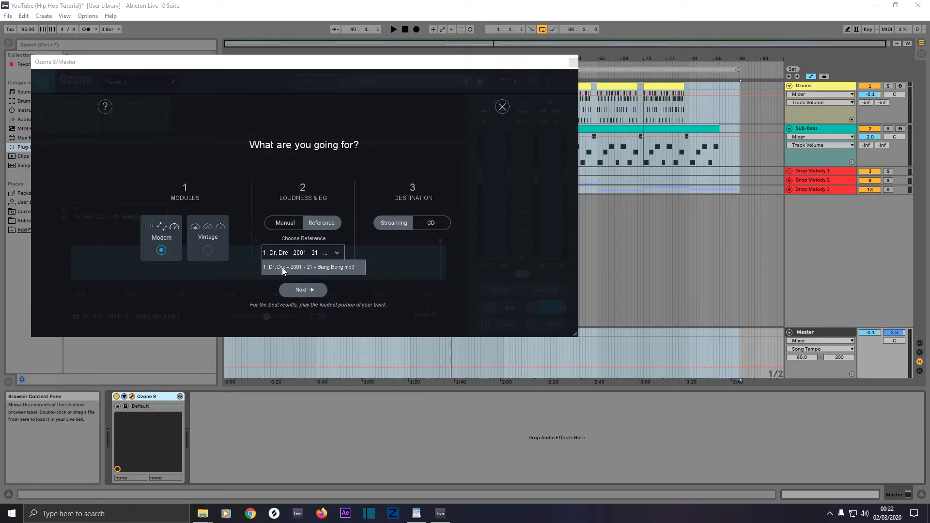
left_click(282, 267)
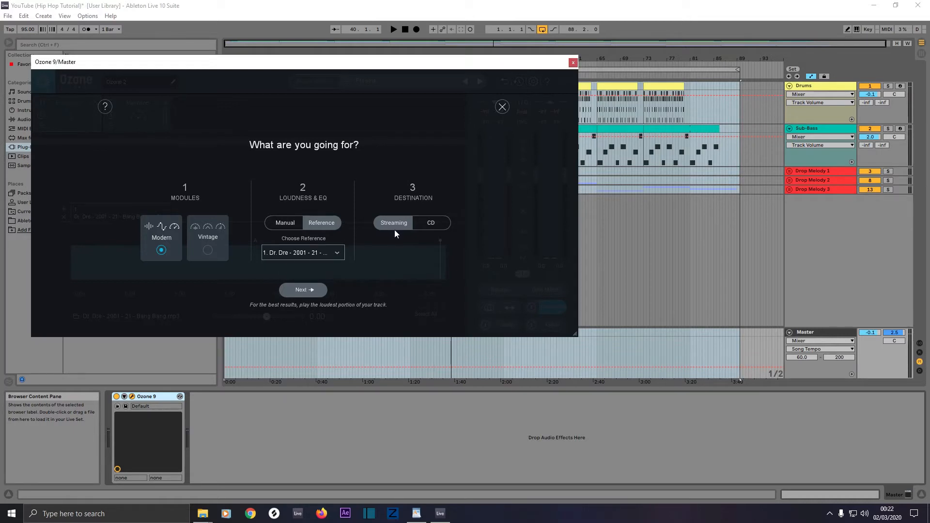
left_click(426, 225)
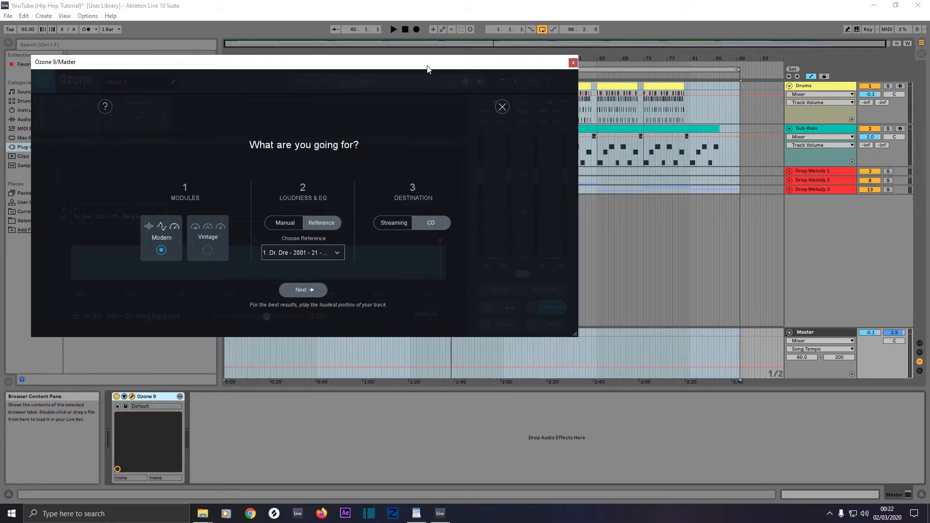
Move the Ozone window below the tracks and start the assistant's analysis with song playback from about bar 17
left_click_drag(427, 69, 563, 204)
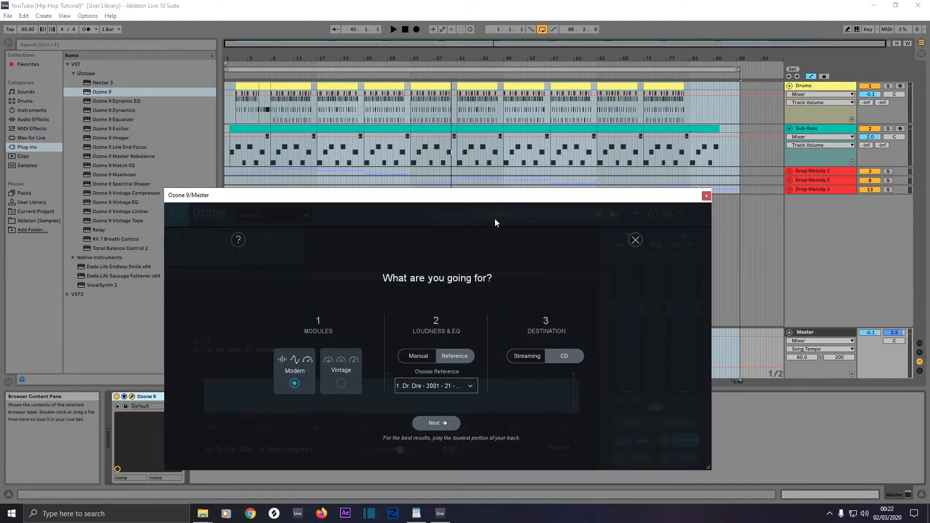
left_click(427, 420)
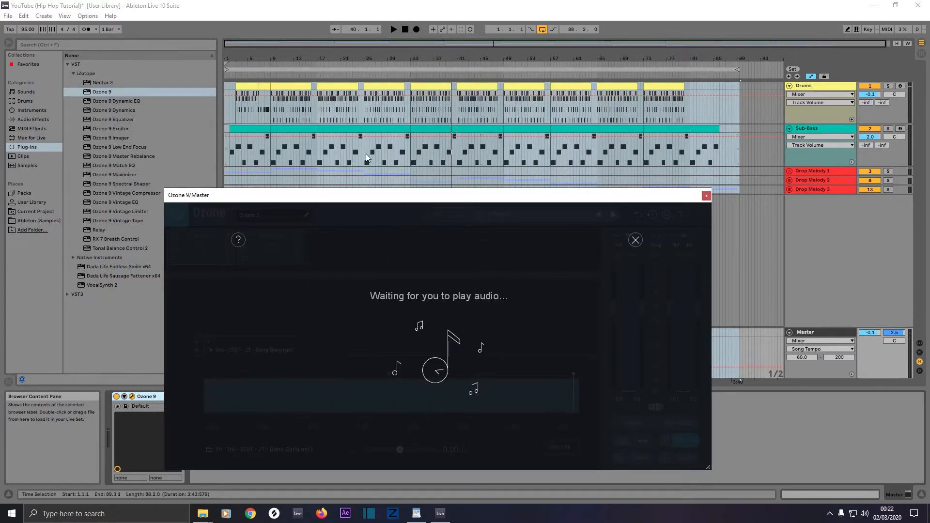
left_click(324, 78)
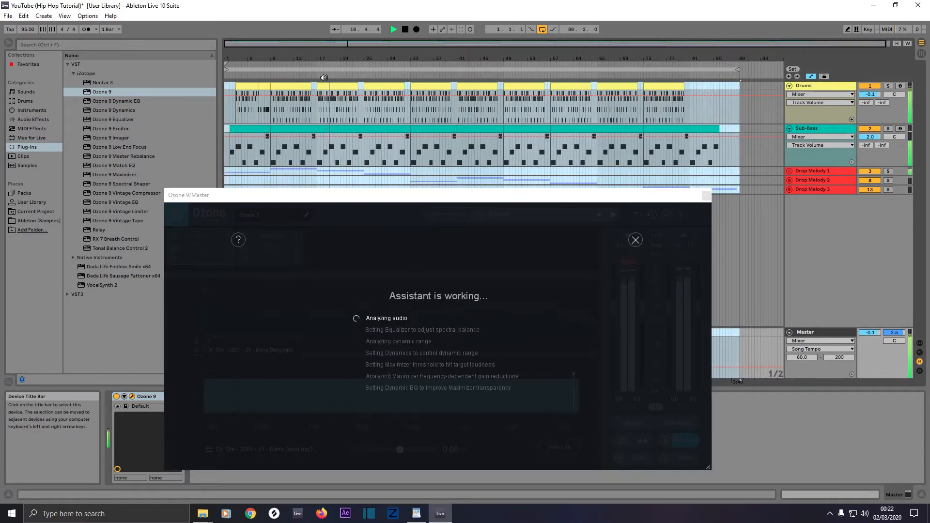
Save the Live Set while the assistant analyzes the audio, and accept the assistant's finished result
left_click(7, 16)
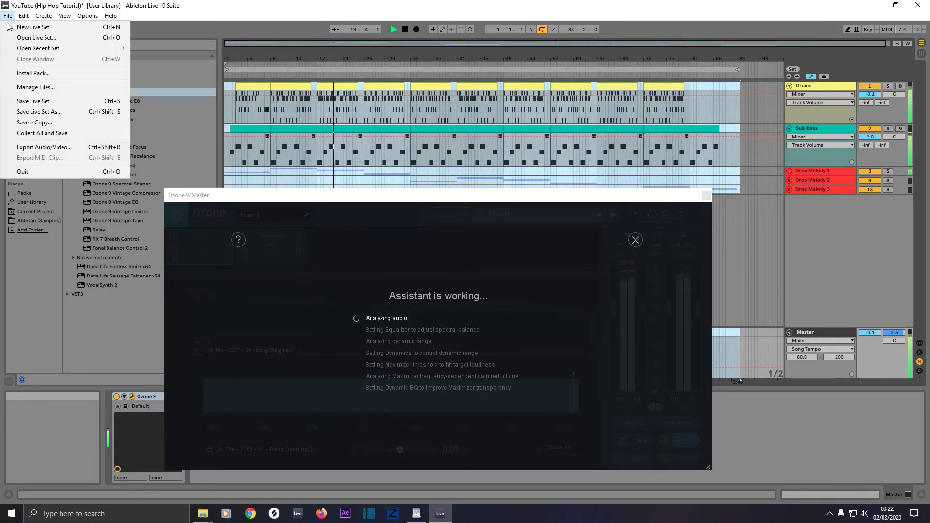
left_click(23, 101)
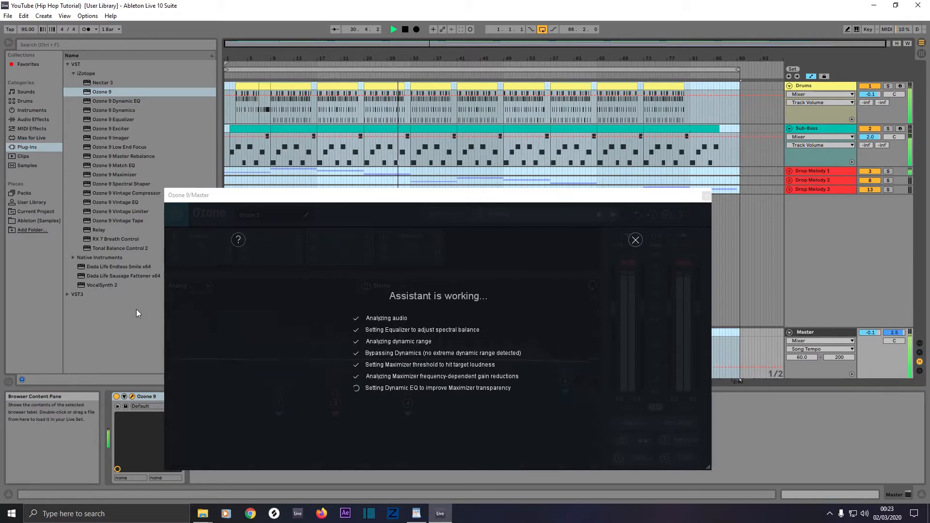
left_click(440, 410)
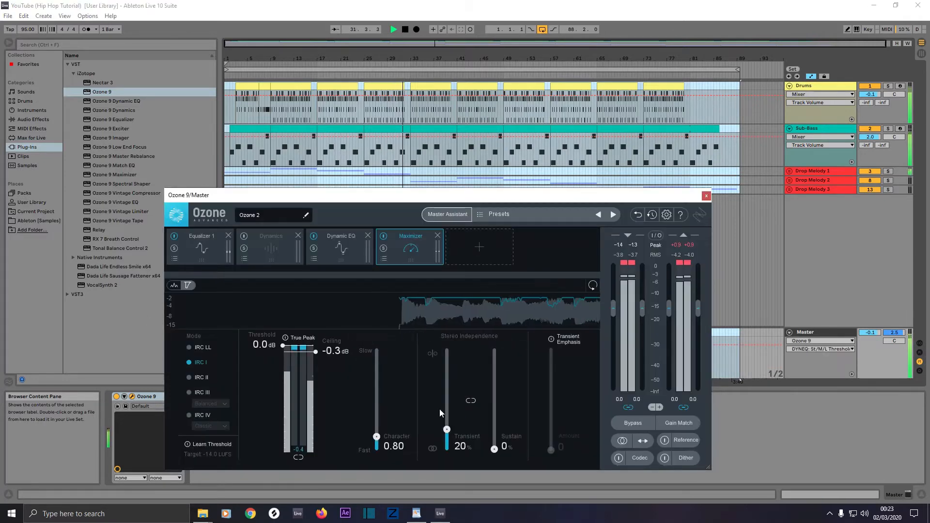
In the Maximizer, enable Learn Threshold with a -7.0 LUFS target and turn on Transient Emphasis with an amount of 25
left_click(200, 445)
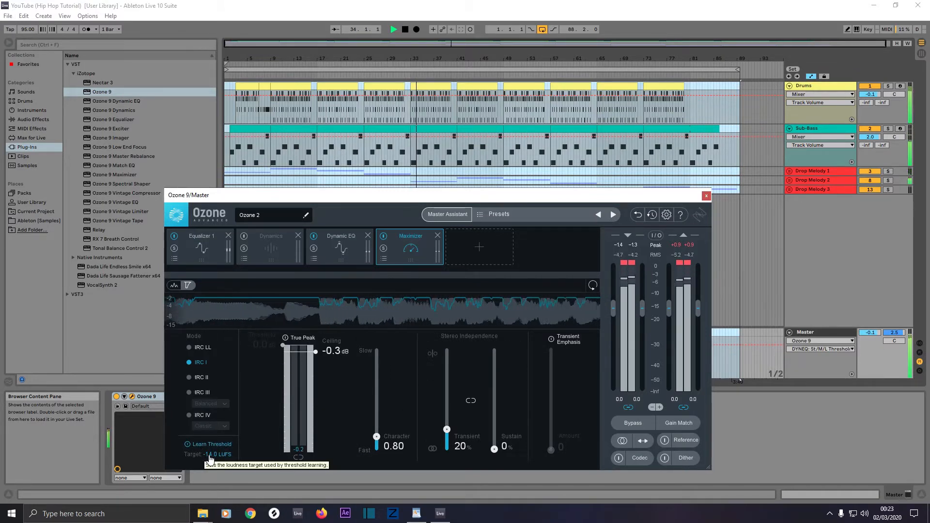
left_click_drag(211, 459, 219, 434)
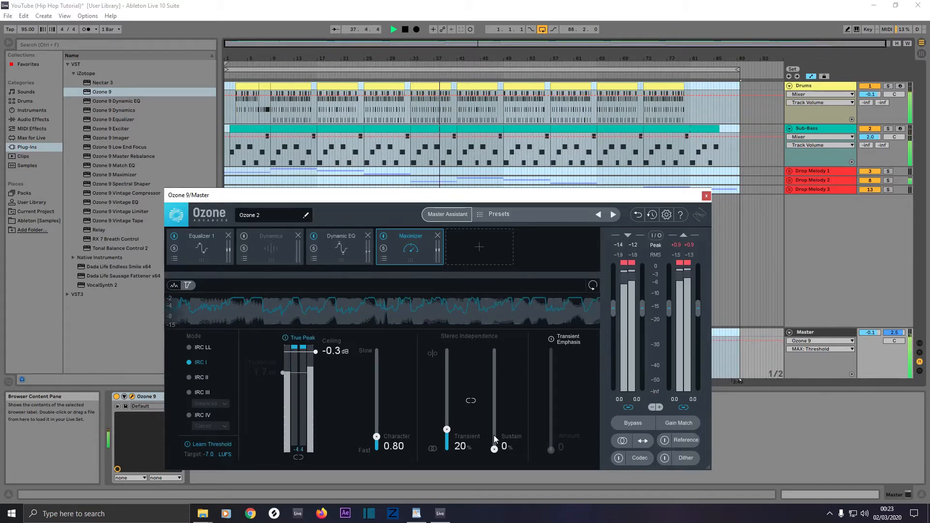
left_click(551, 340)
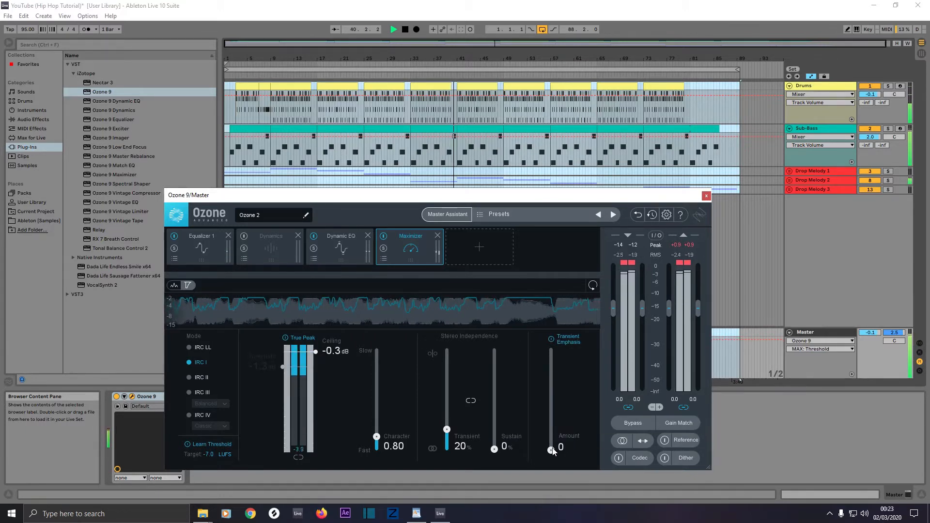
left_click_drag(553, 451, 556, 439)
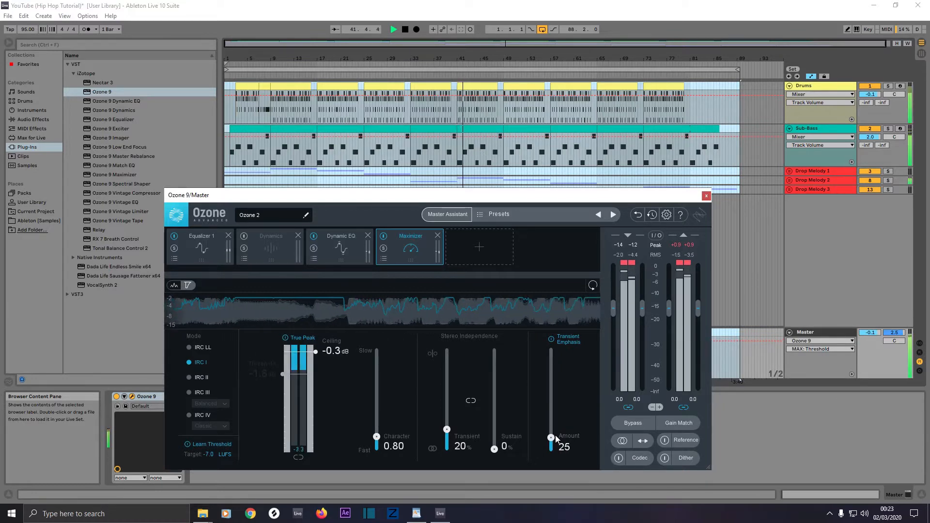
Turn off Learn Threshold and set the Maximizer threshold to -1.5 dB
left_click(205, 443)
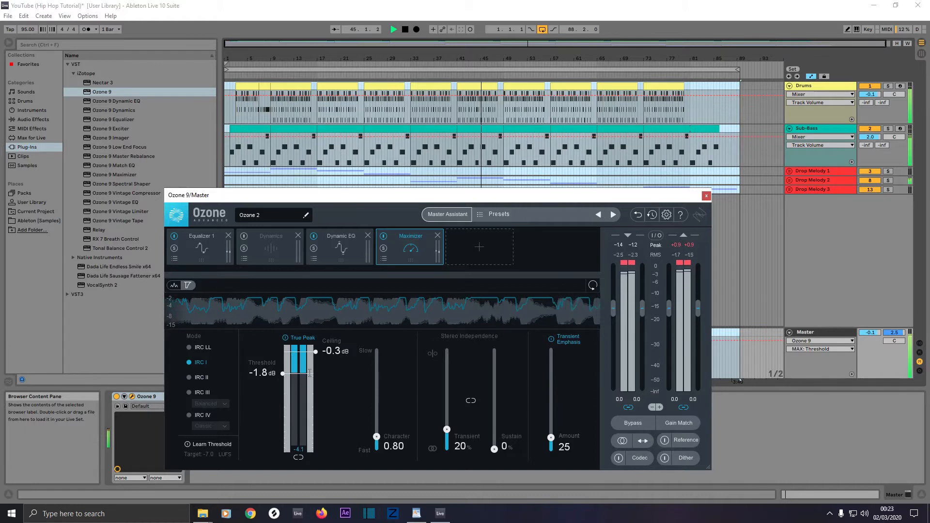
left_click_drag(298, 373, 298, 370)
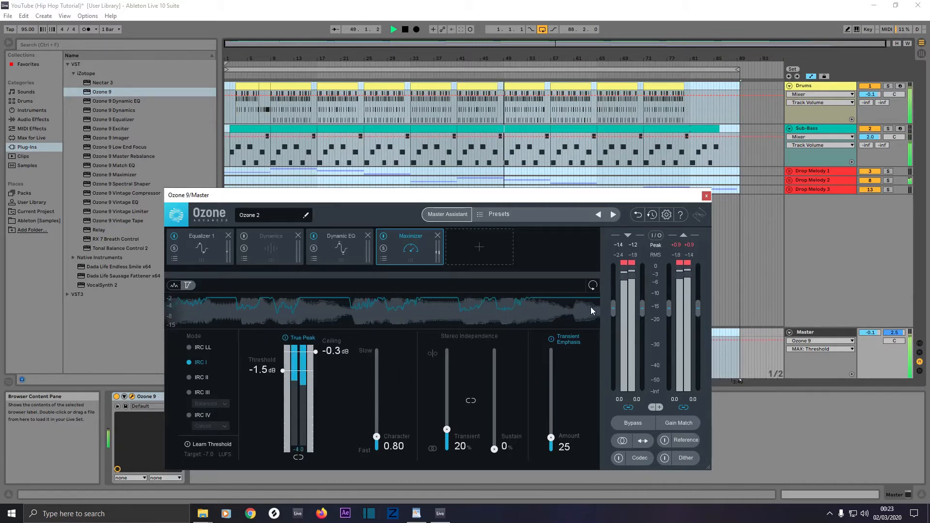
Lower Ozone's linked input gain to -10.6 dB and set the Master track's cue volume to -inf
left_click_drag(615, 307, 615, 313)
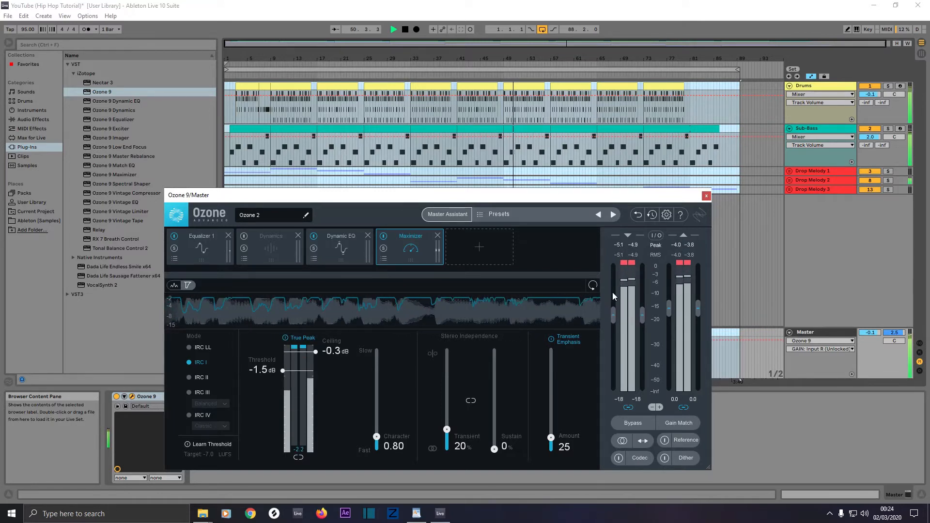
left_click_drag(614, 312, 612, 327)
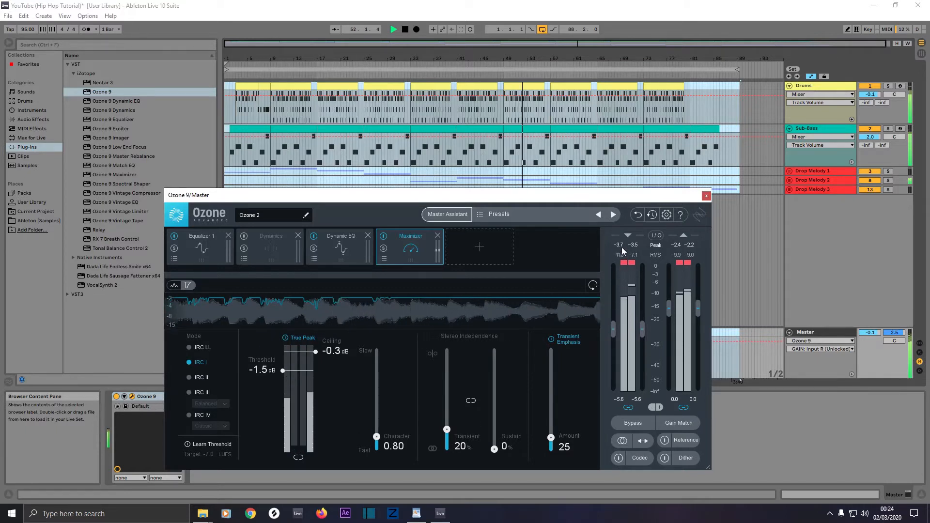
left_click_drag(614, 329, 612, 345)
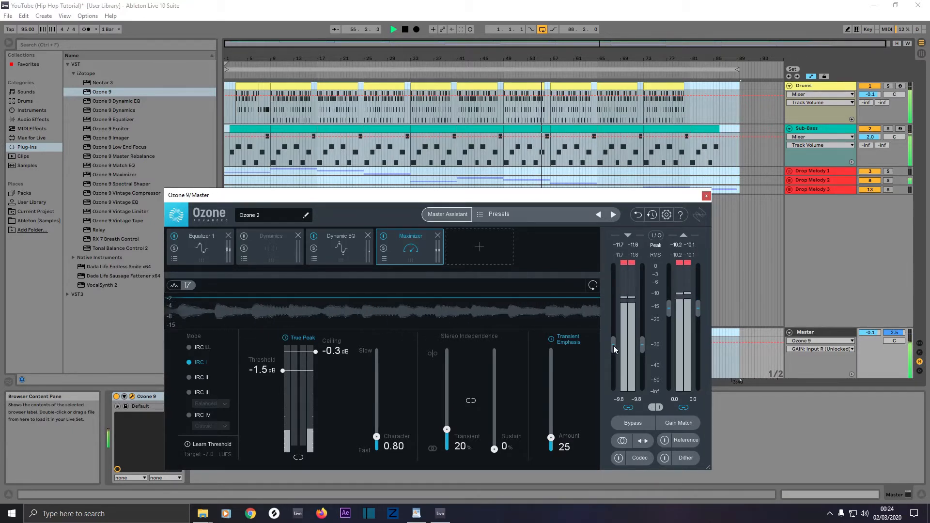
left_click_drag(614, 345, 612, 348)
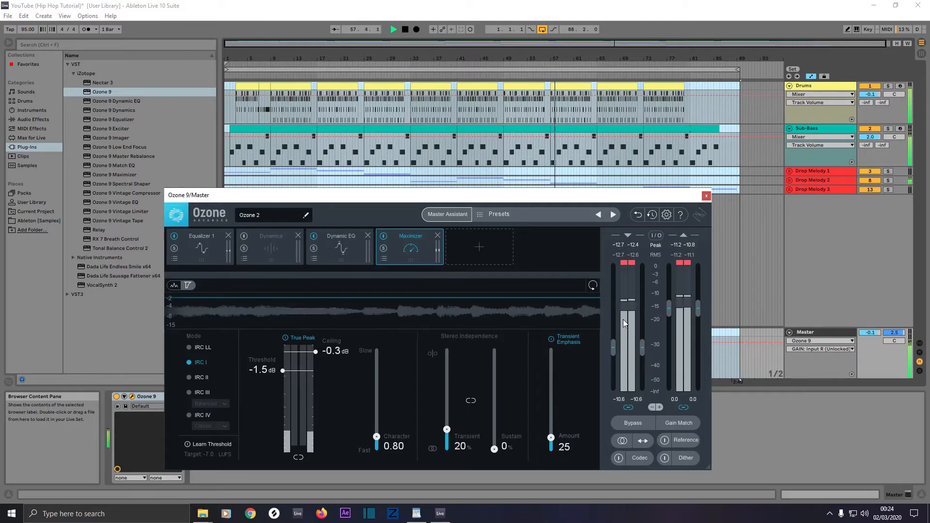
left_click(894, 333)
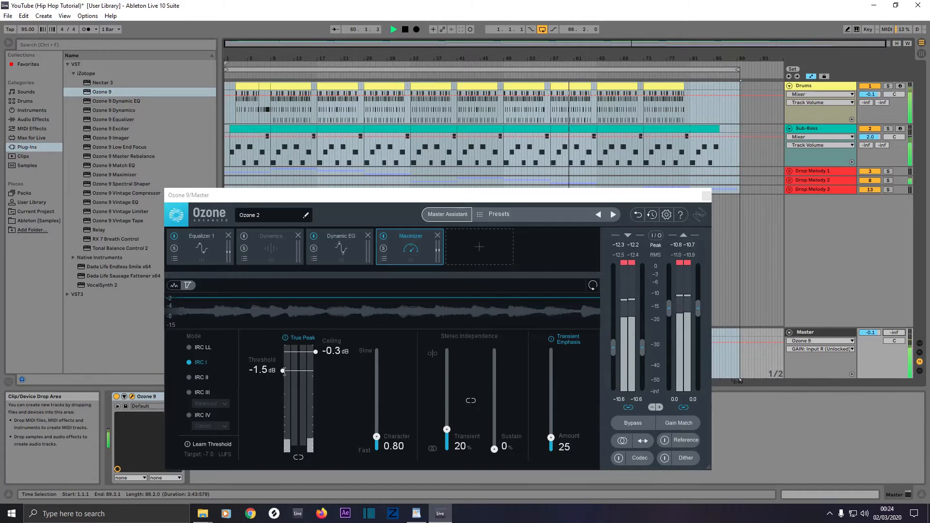
Run Learn Threshold again in the Maximizer, turn it off and set the threshold to -11.1 dB
left_click_drag(283, 371, 283, 430)
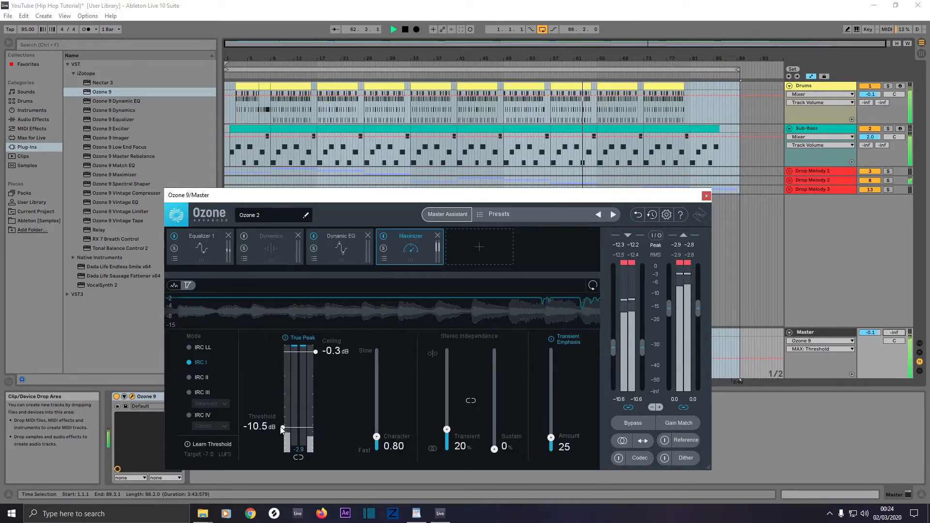
left_click(205, 442)
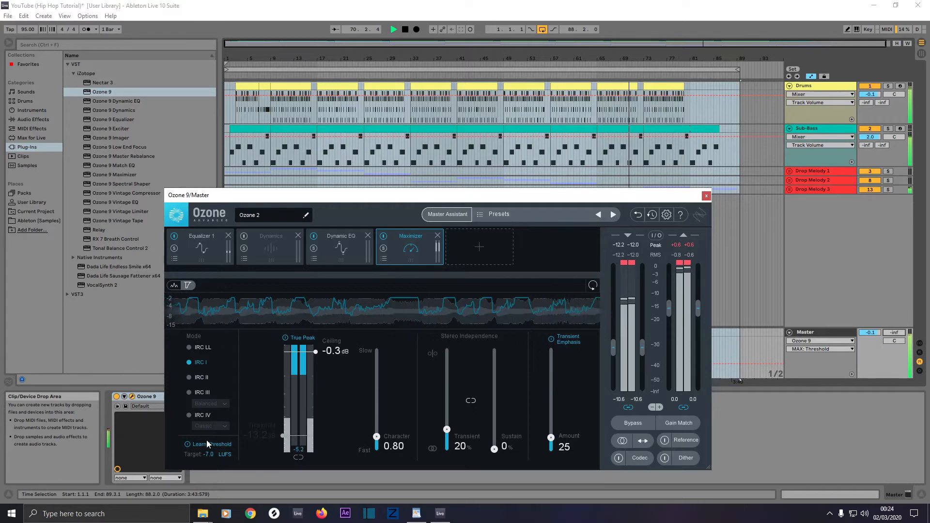
left_click(209, 443)
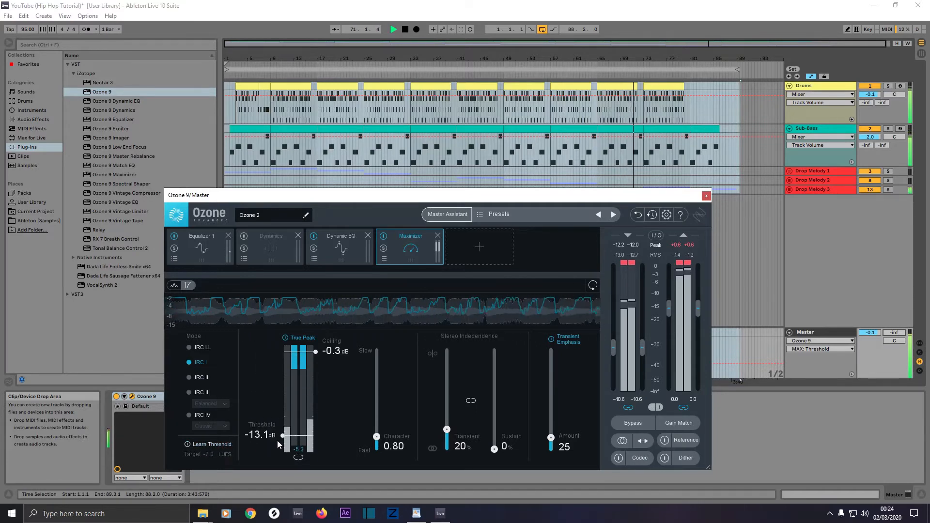
left_click_drag(283, 436, 282, 430)
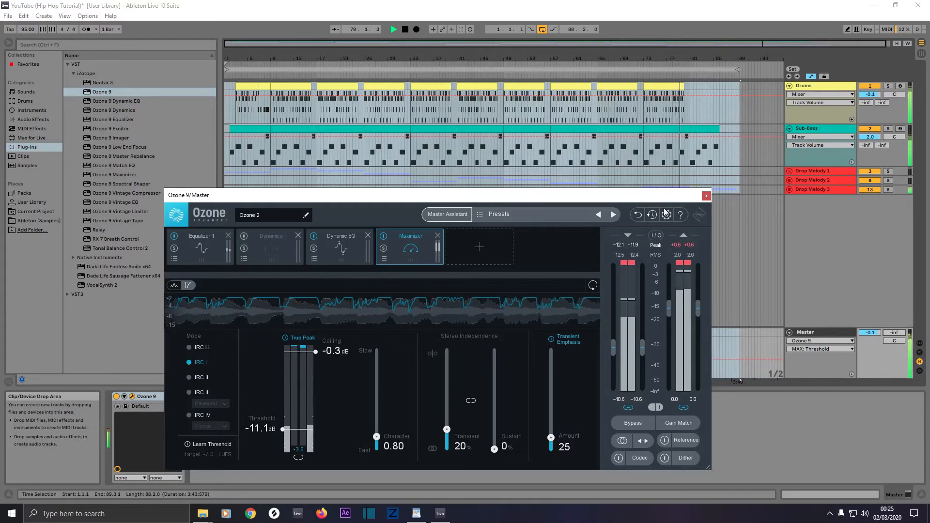
left_click(706, 195)
Set the Master track volume to 0 dB in the Session mixer while playing the track from around bar 20
key("space")
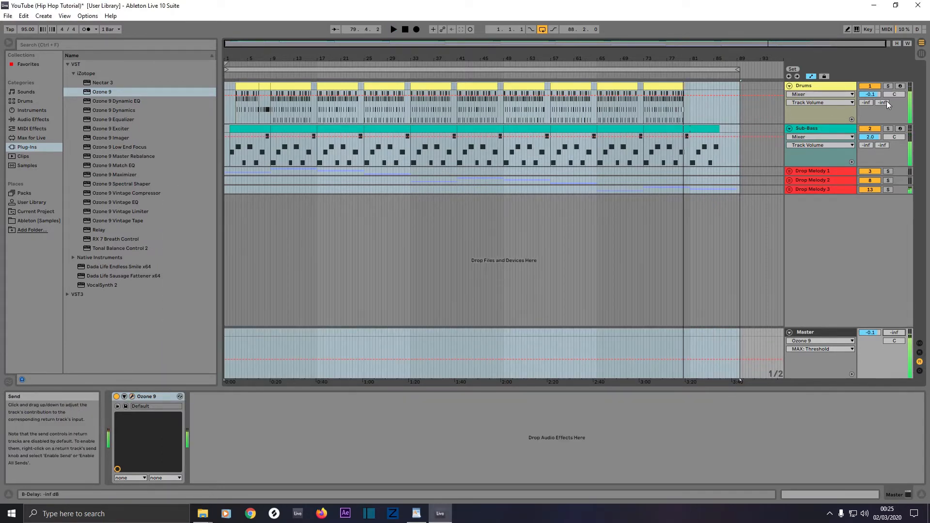
left_click(925, 55)
key("space")
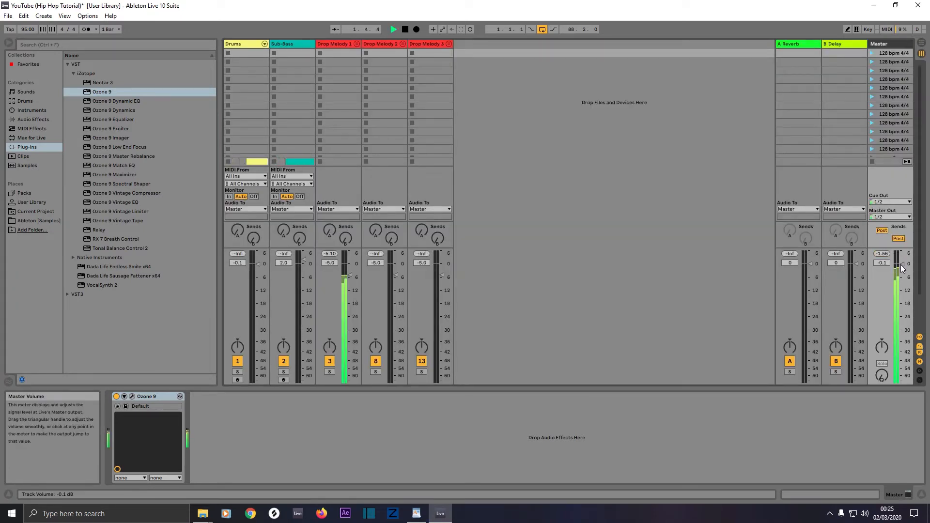
left_click(922, 44)
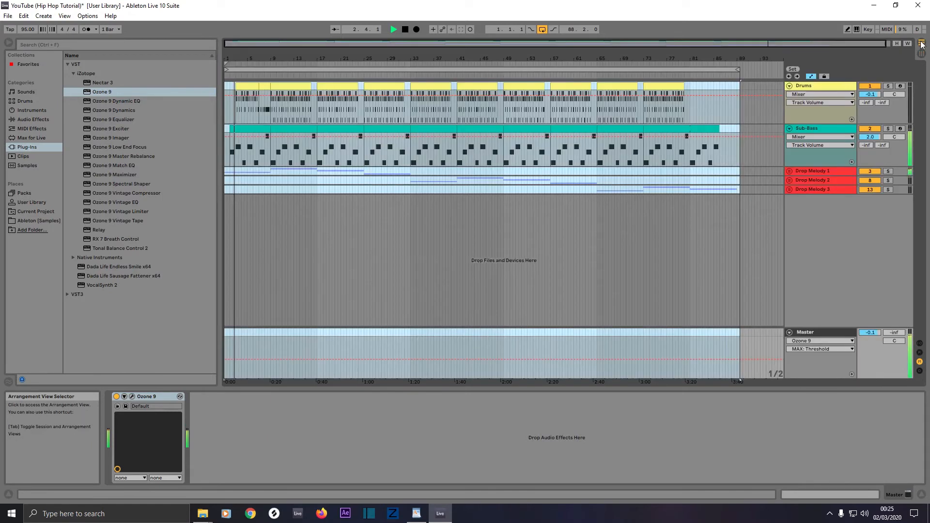
left_click(338, 75)
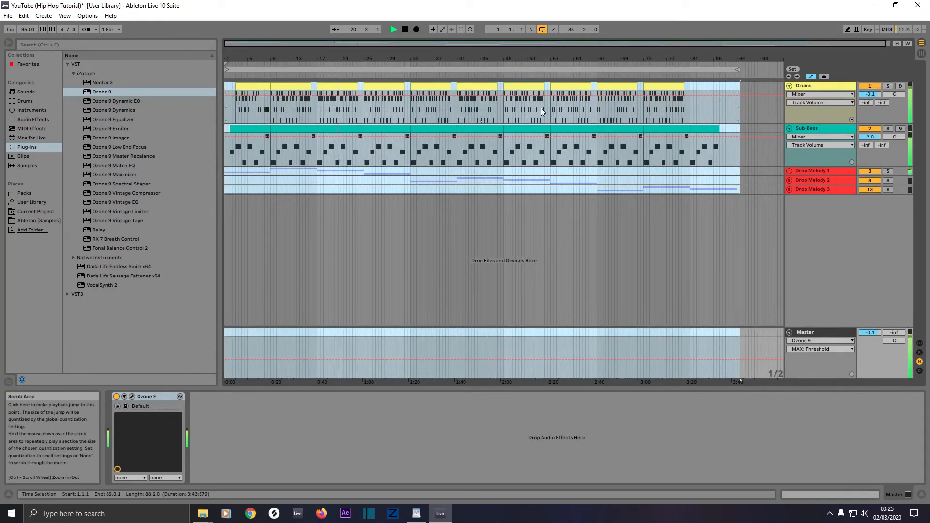
left_click(921, 53)
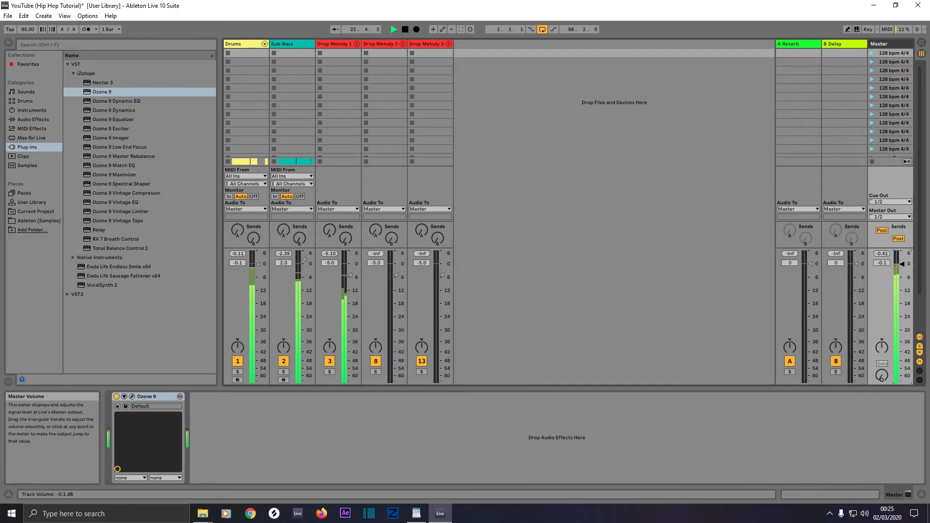
left_click(903, 264)
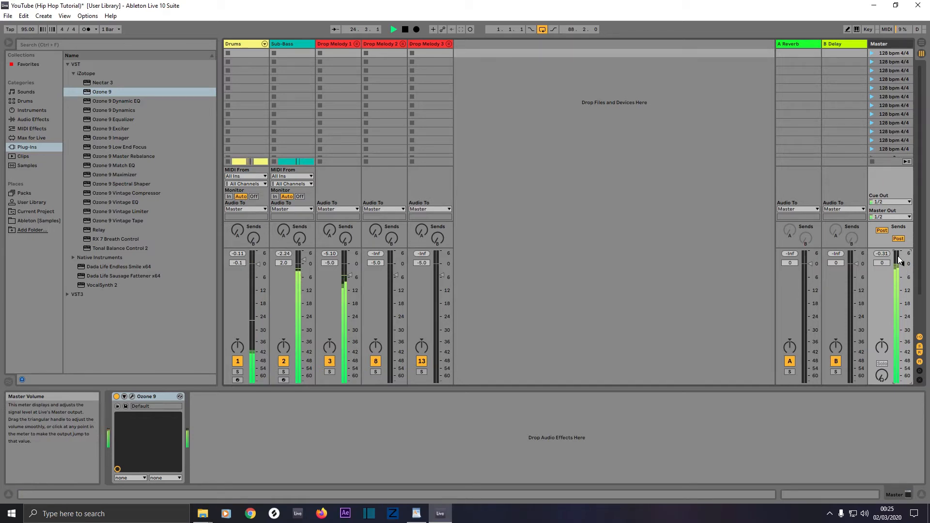
key("Tab")
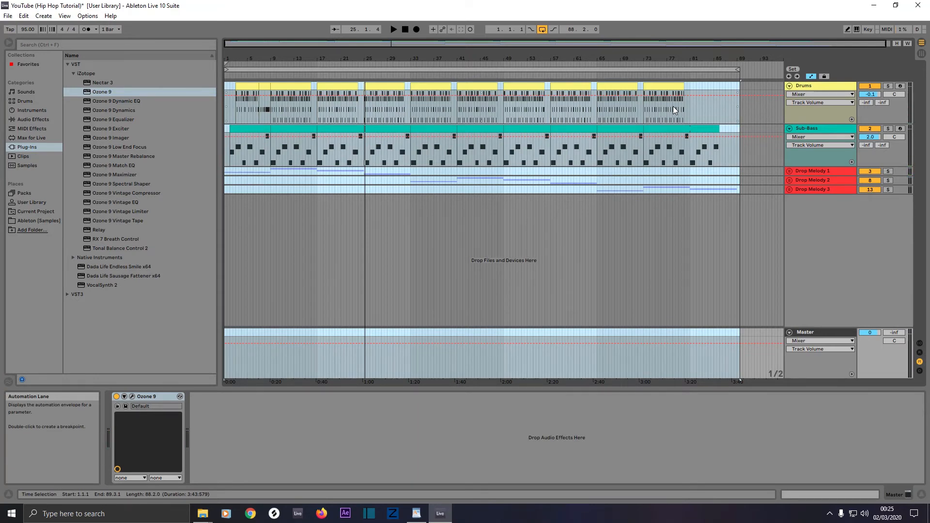
Rename the first scene on the Master track so its tempo is 95 bpm
left_click(922, 54)
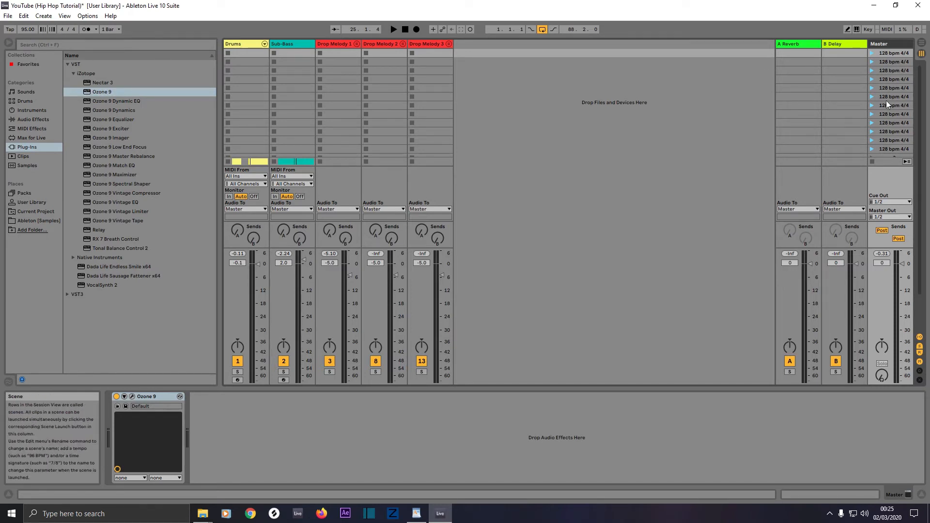
left_click(885, 55)
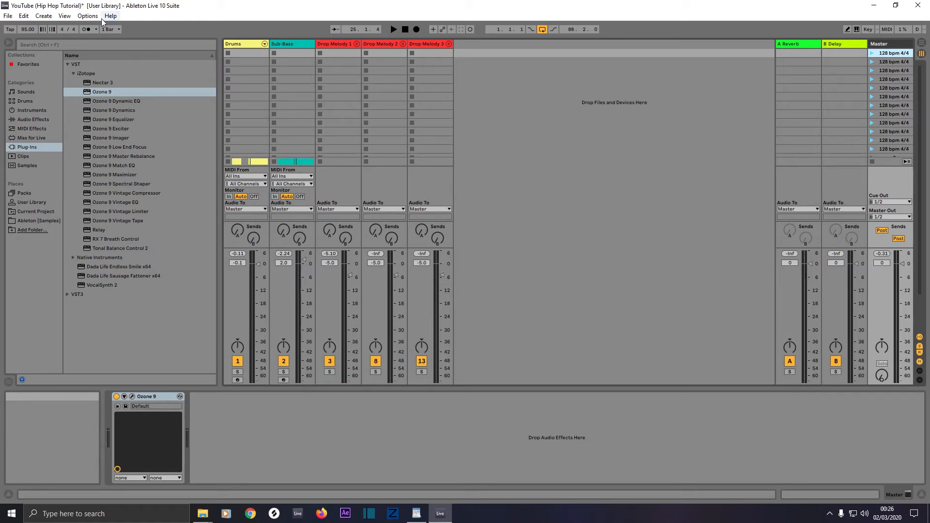
right_click(889, 54)
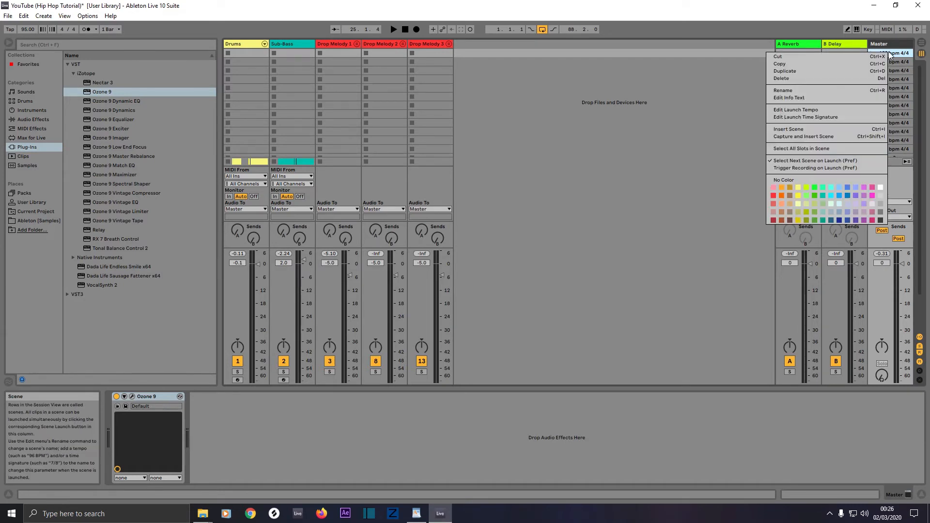
left_click(904, 54)
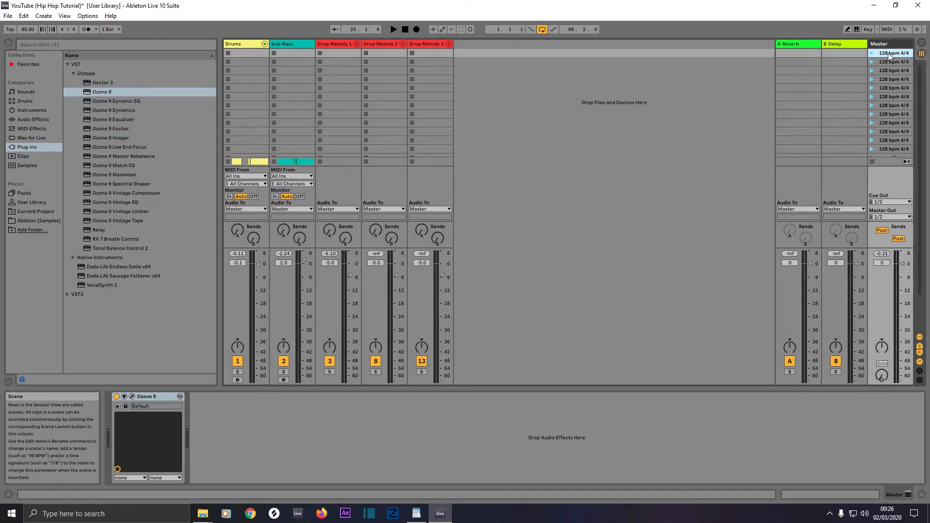
right_click(890, 55)
left_click(815, 96)
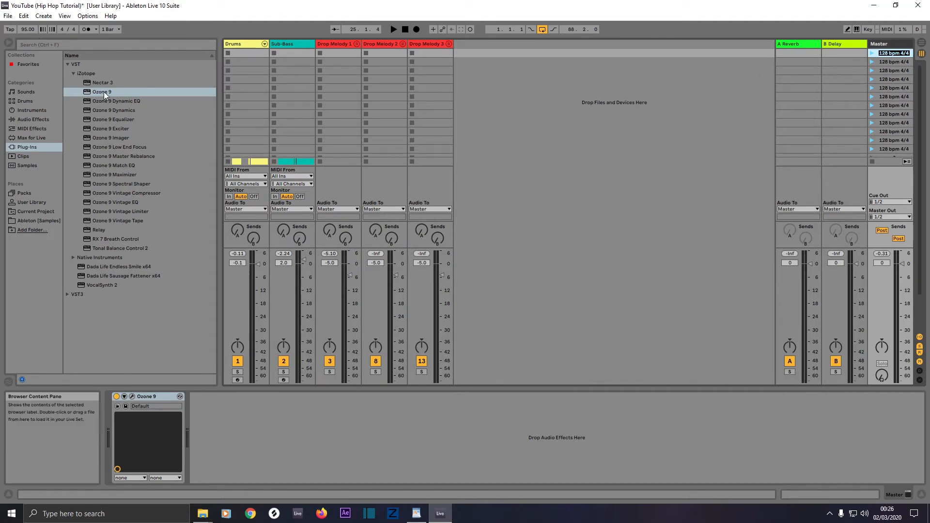
type("95")
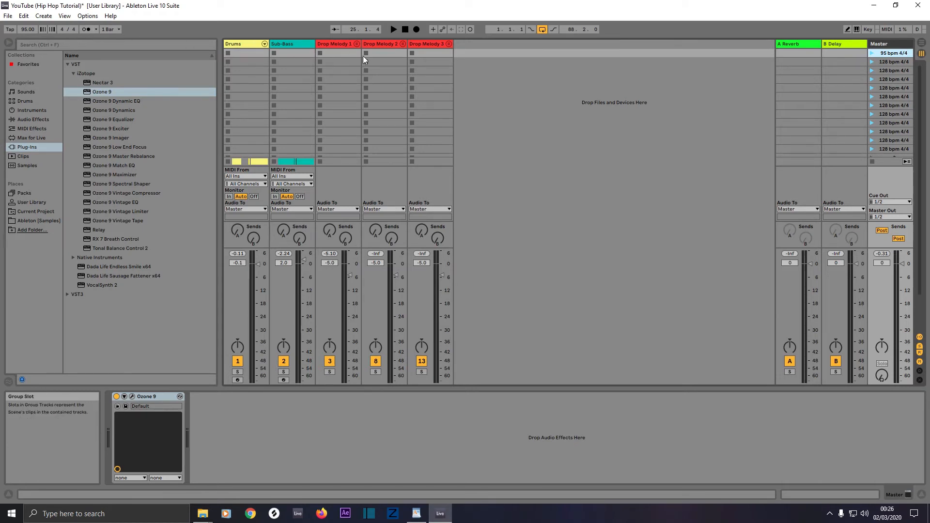
Copy the first scene's name, 95 bpm 4/4, and paste it as the name of all the remaining scenes
right_click(890, 56)
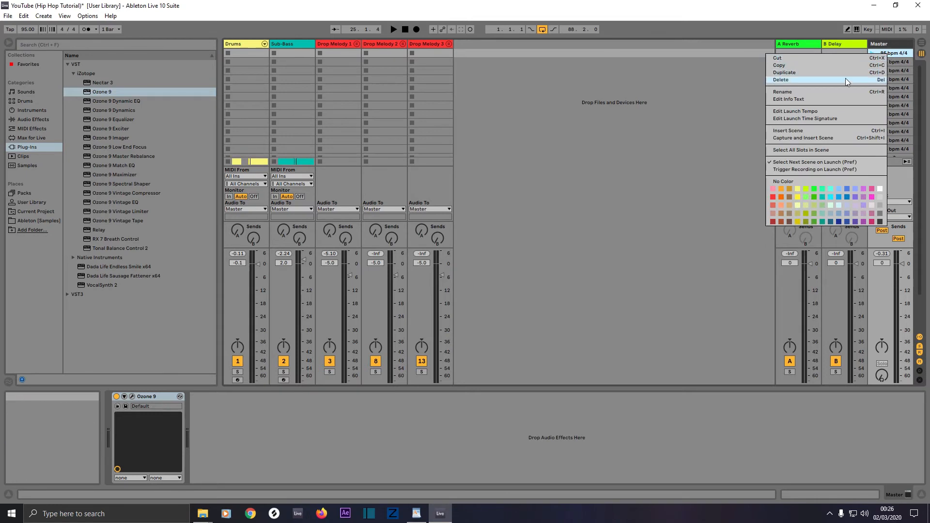
left_click(835, 90)
key("ctrl+c")
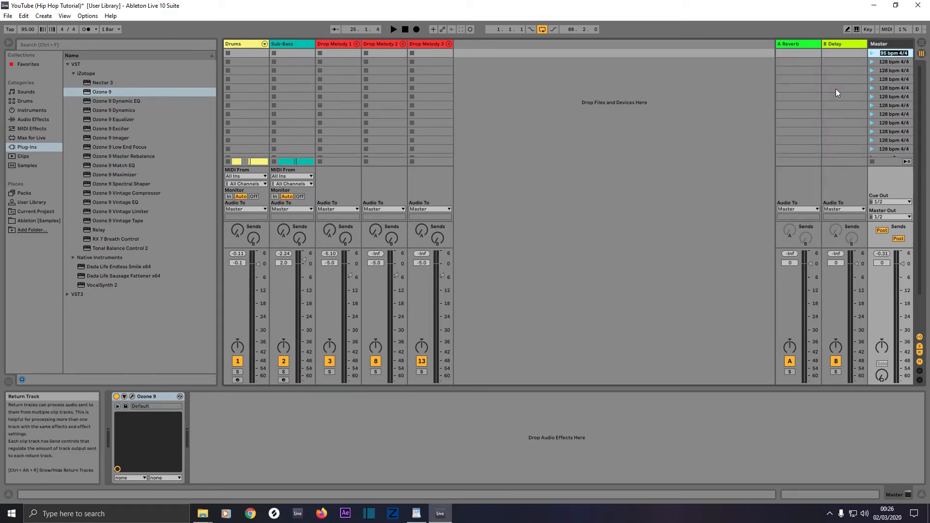
key("Tab")
key("ctrl+v")
key("Tab")
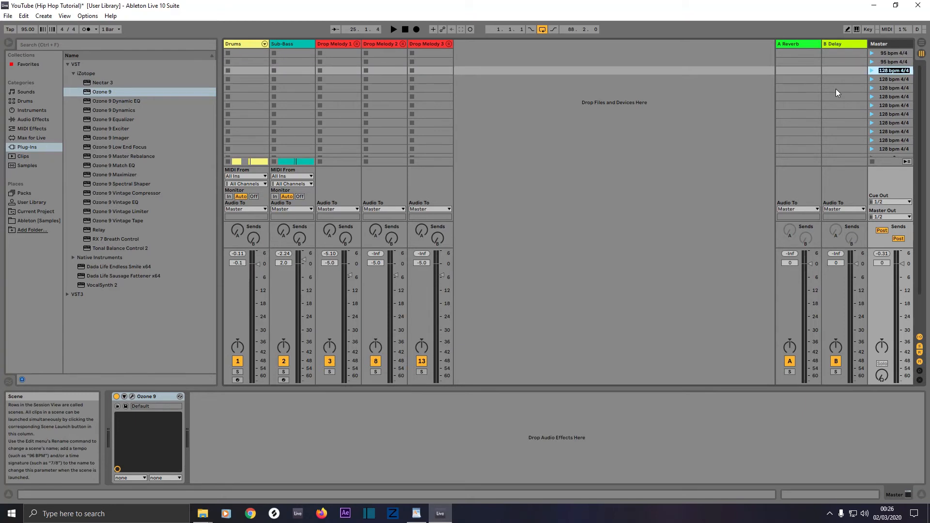
key("ctrl+v")
key("Tab")
key("ctrl+v")
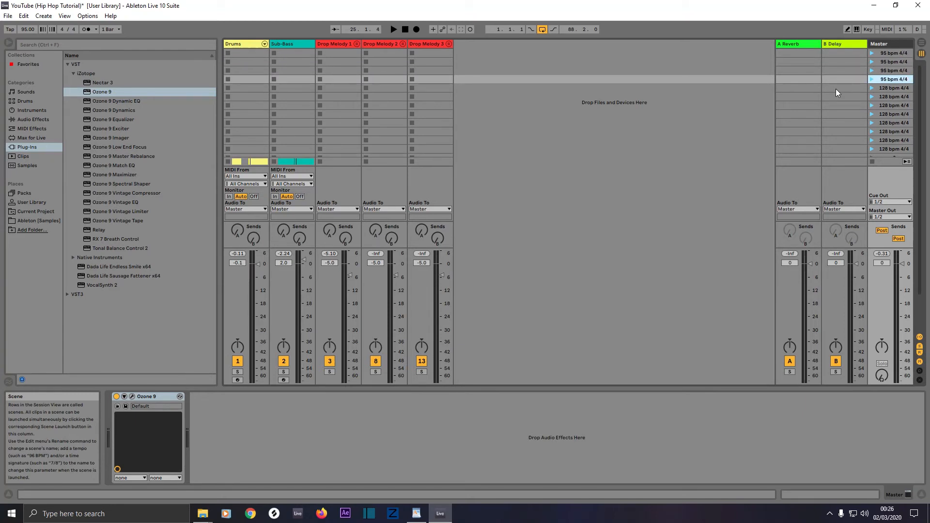
key("Tab")
key("ctrl+v")
key("Tab")
key("ctrl+v")
key("Tab")
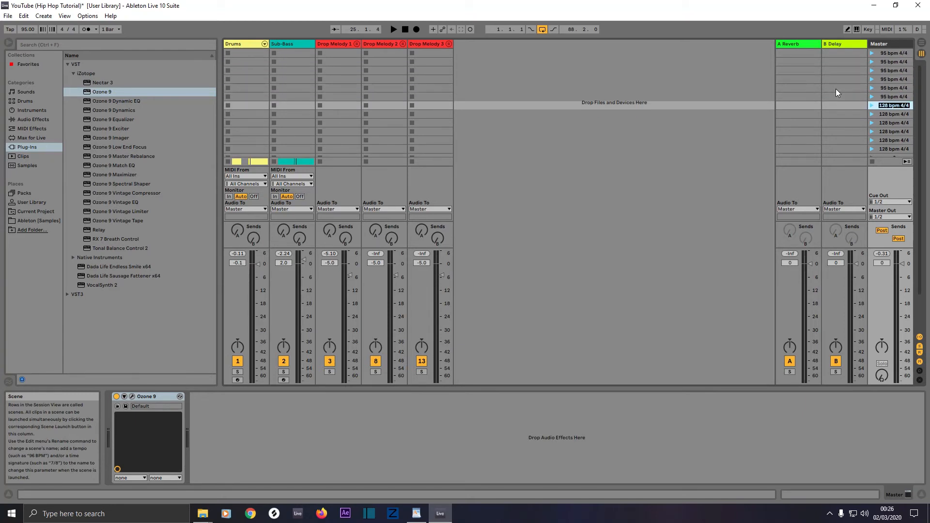
key("ctrl+v")
key("Tab")
key("ctrl+v")
key("Tab")
key("ctrl+v")
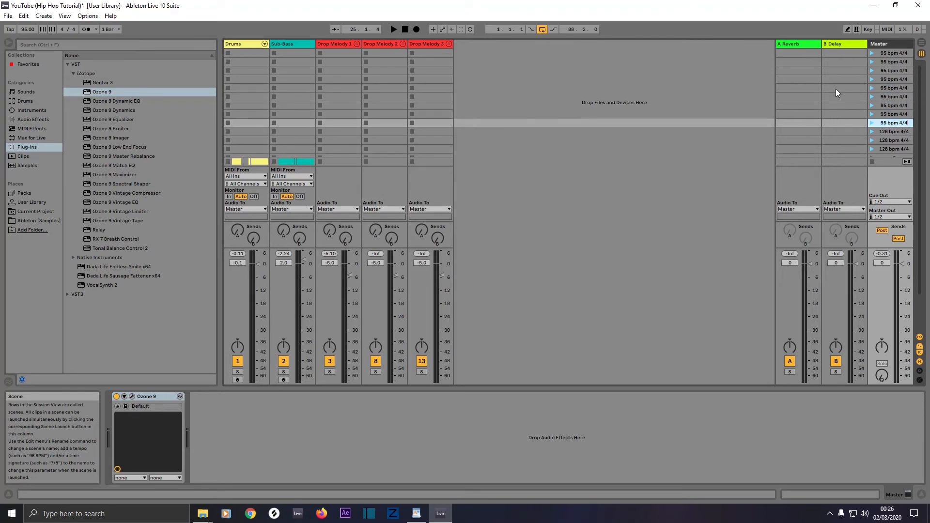
key("Tab")
key("ctrl+v")
key("Tab")
key("ctrl+v")
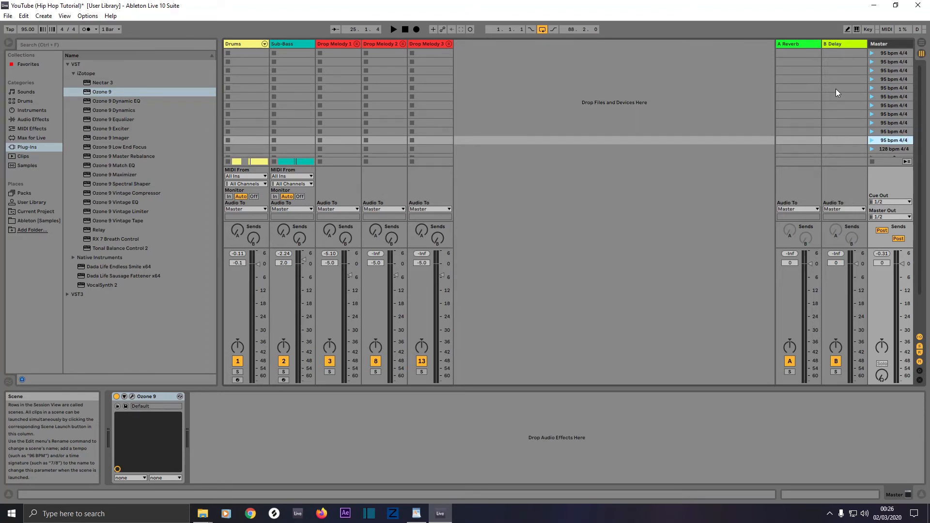
key("Tab")
key("ctrl+v")
key("Tab")
key("ctrl+v")
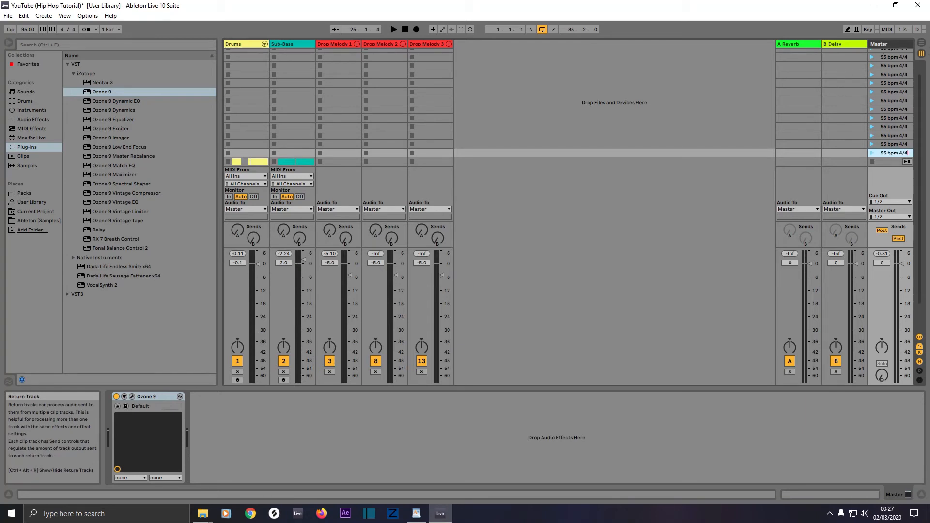
Select the whole arrangement in Arrangement View and consolidate its time to a new scene
left_click(921, 42)
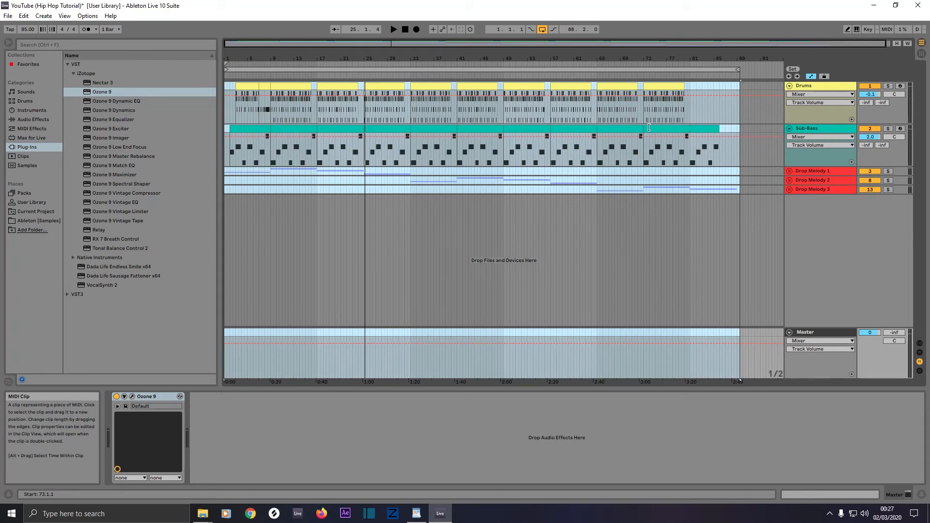
key("ctrl+a")
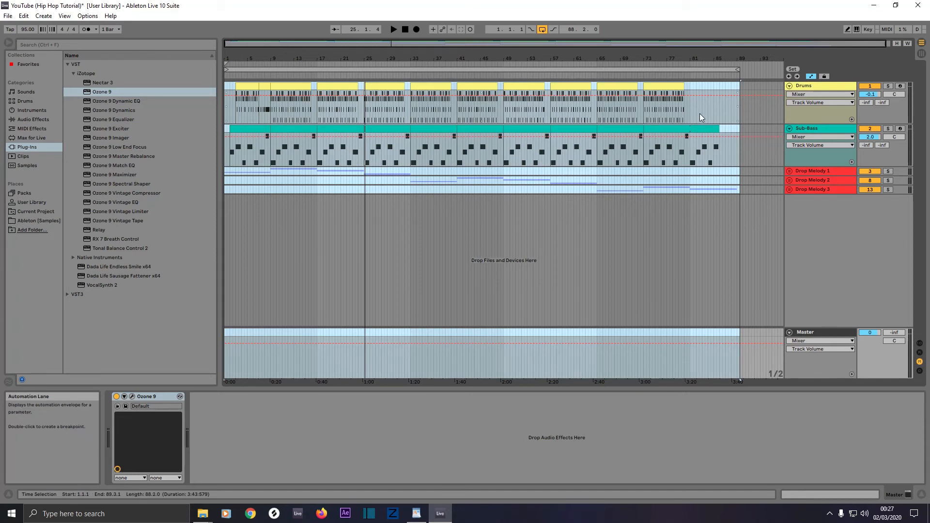
left_click(693, 156)
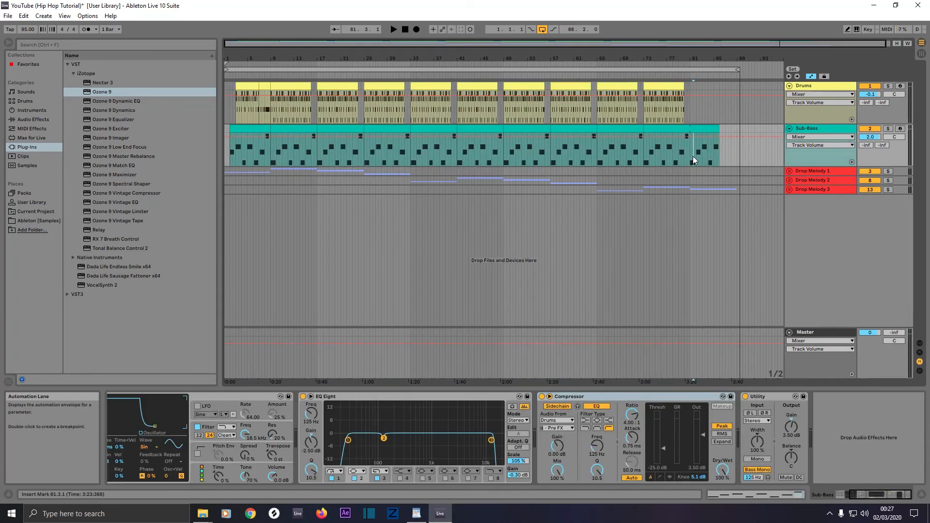
key("ctrl+a")
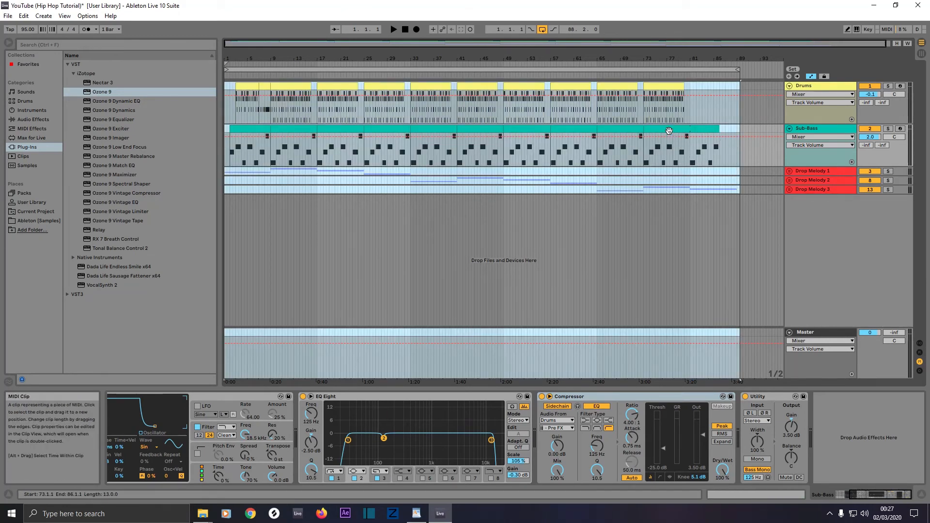
right_click(668, 129)
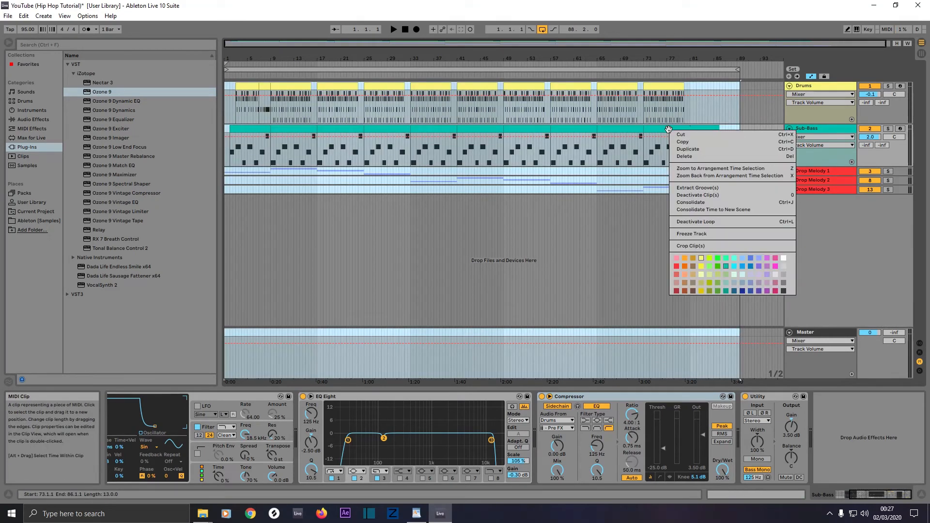
left_click(695, 212)
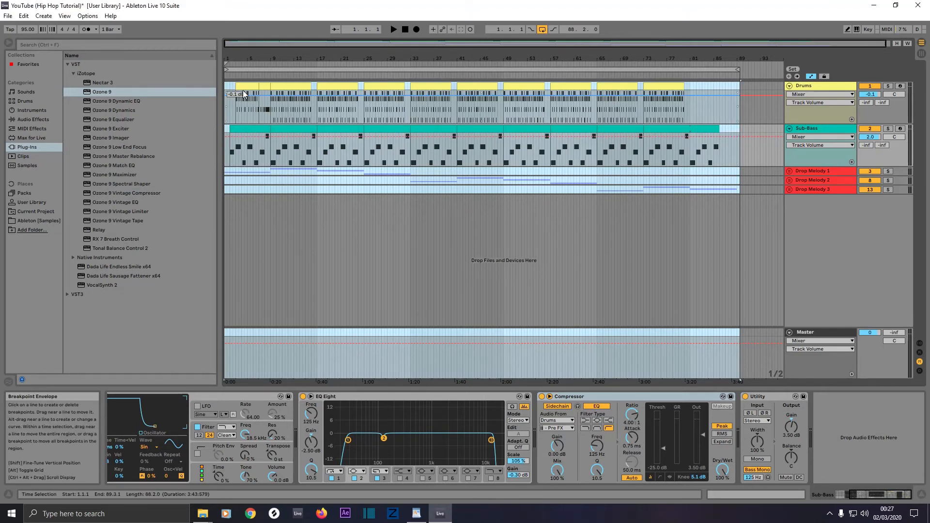
Play the arrangement from about bar 27 and lower the Sub-Bass track volume to -6.0 dB
left_click(380, 70)
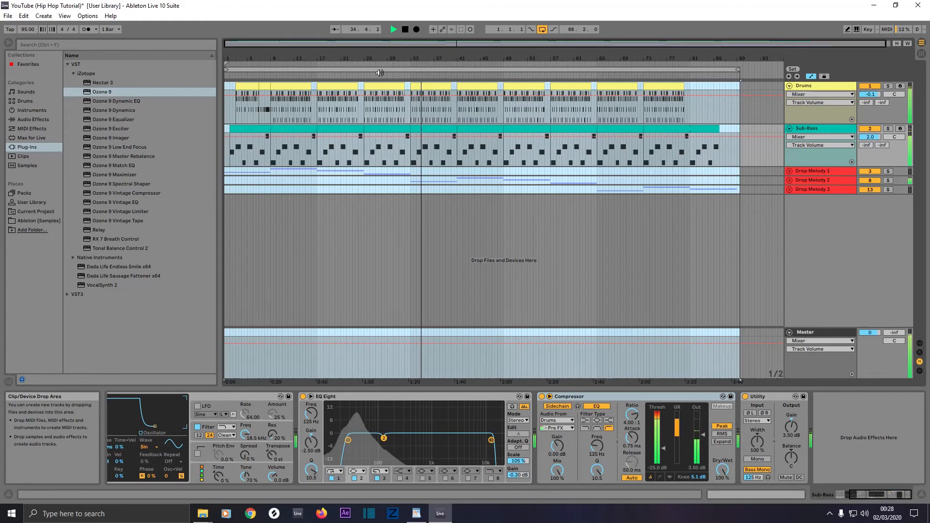
left_click(870, 138)
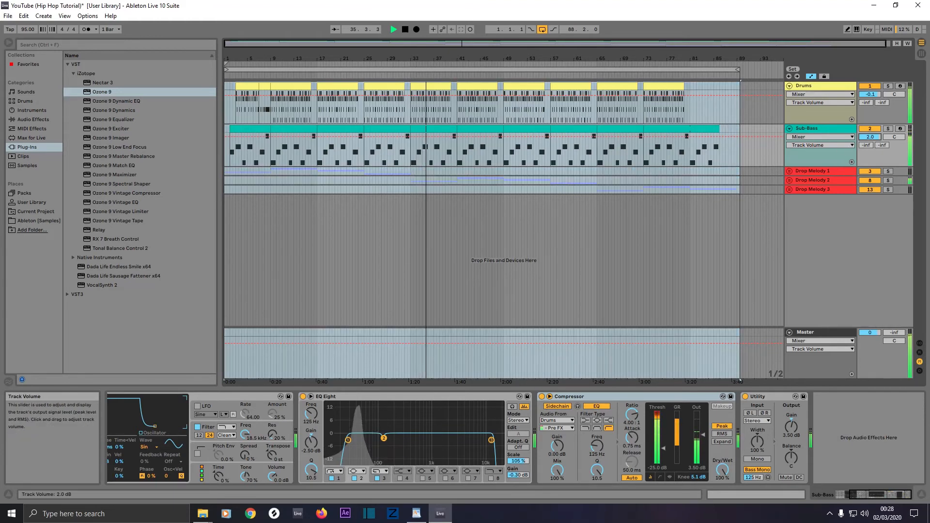
mouse_move(870, 138)
left_mouse_down()
mouse_move(870, 147)
mouse_move(873, 138)
left_mouse_up()
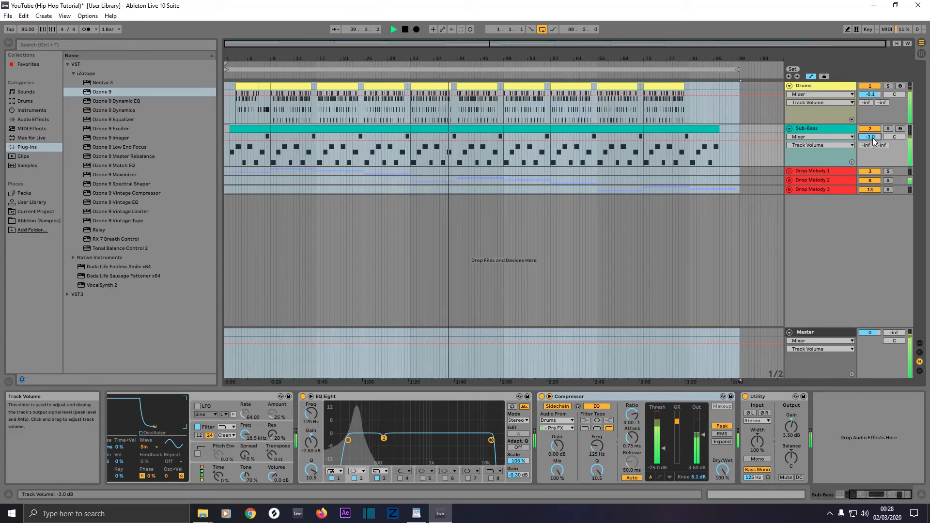
left_click_drag(873, 138, 873, 144)
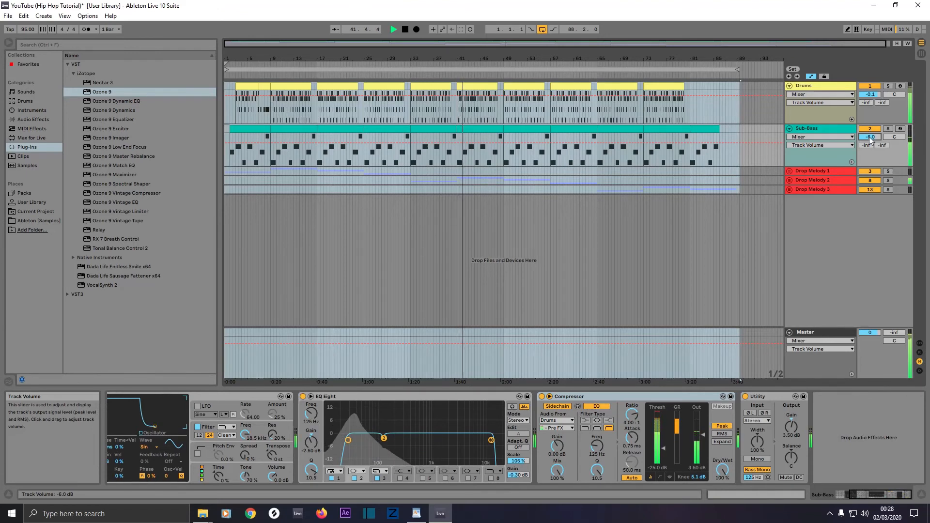
Balance the Drums track volume at -3.5 dB against the Sub-Bass track volume at -5.5 dB during playback, ending with playback stopped
left_click_drag(872, 95, 874, 99)
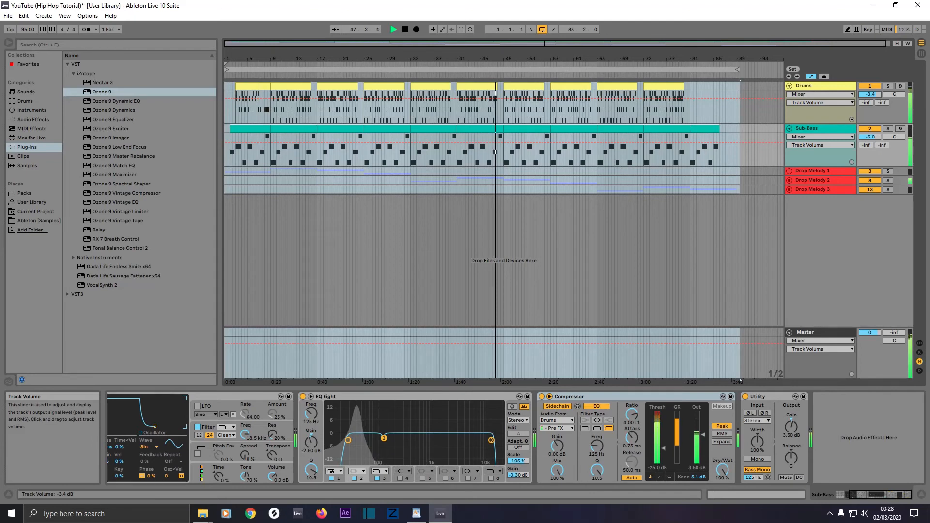
left_click_drag(874, 98, 872, 96)
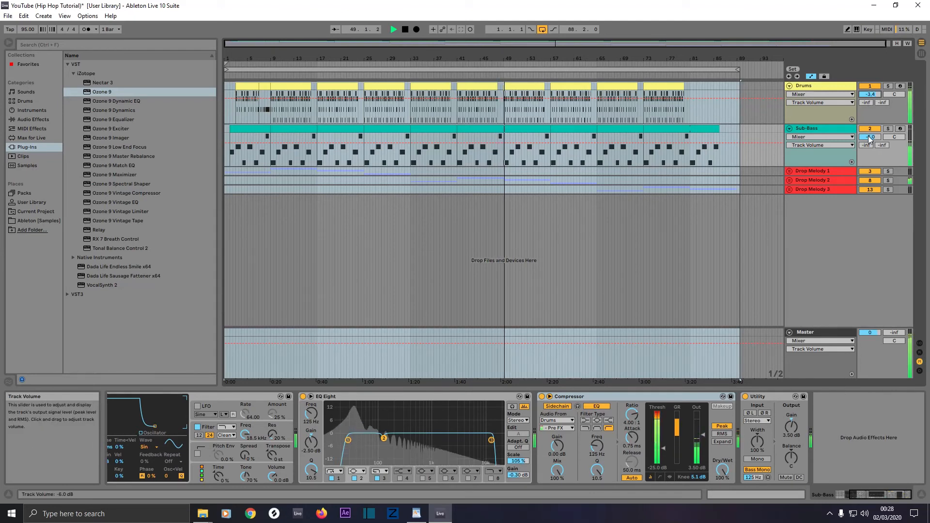
left_click_drag(870, 137, 870, 139)
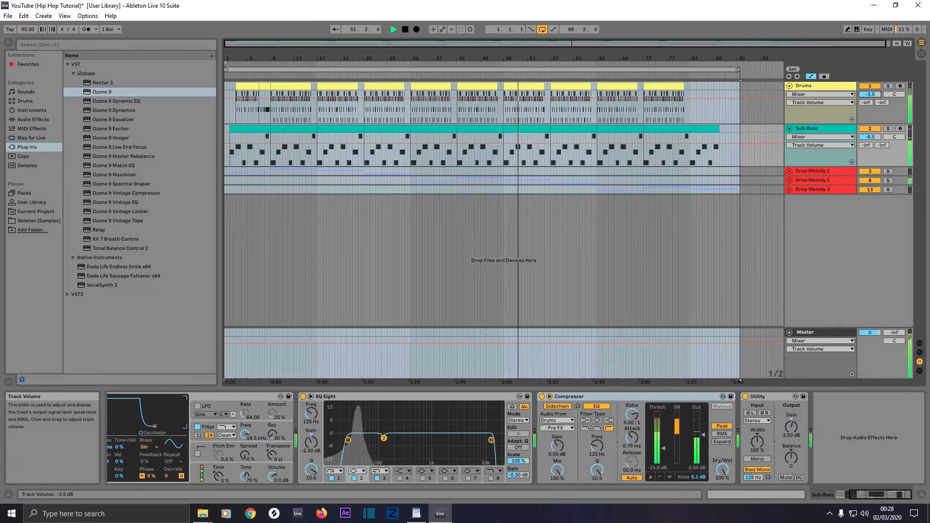
left_click_drag(871, 95, 871, 96)
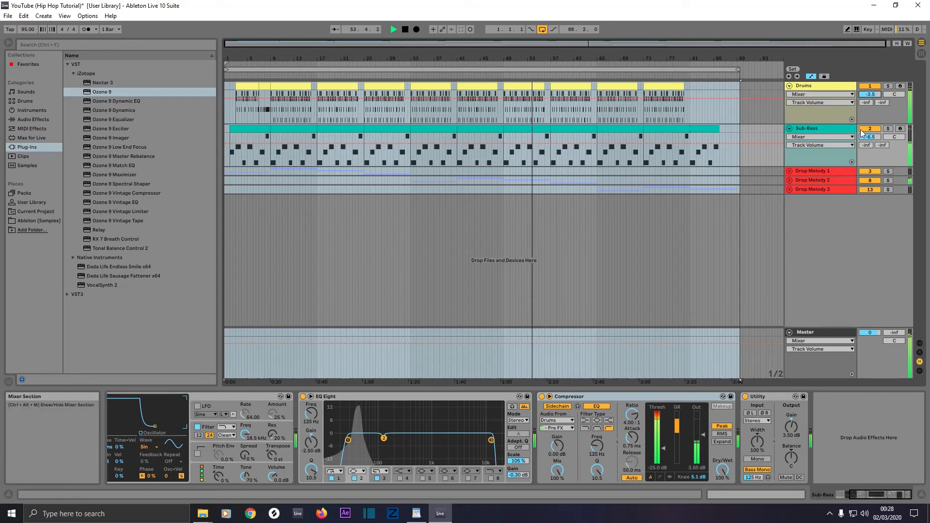
left_click_drag(870, 137, 873, 143)
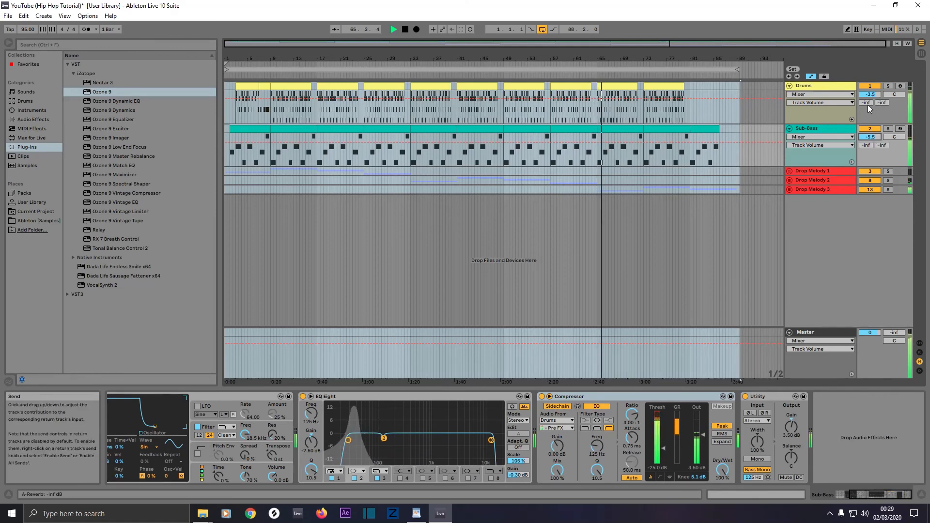
key("space")
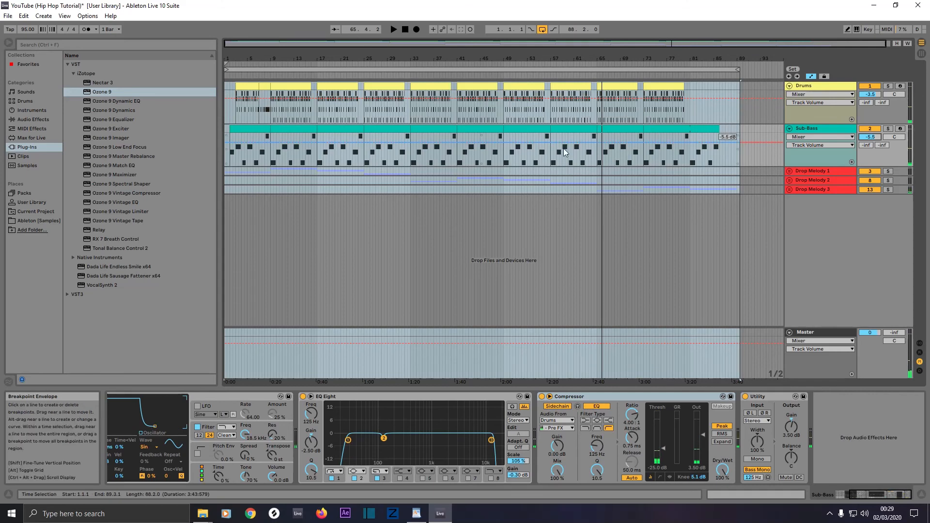